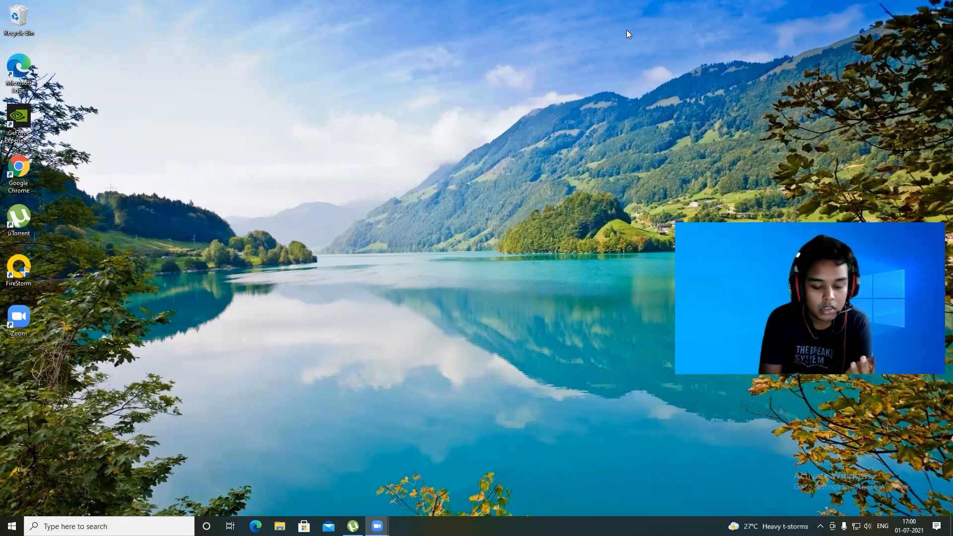
Step: Launch Google Chrome from the desktop
right_click(131, 175)
click(91, 185)
double_click(22, 169)
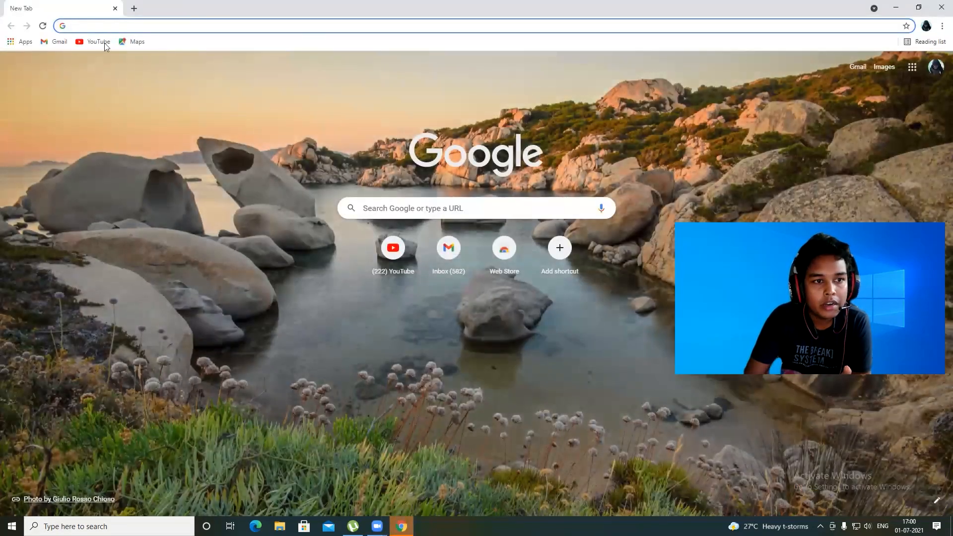
Step: Search Google for windows 10 download using the address bar suggestions
click(79, 30)
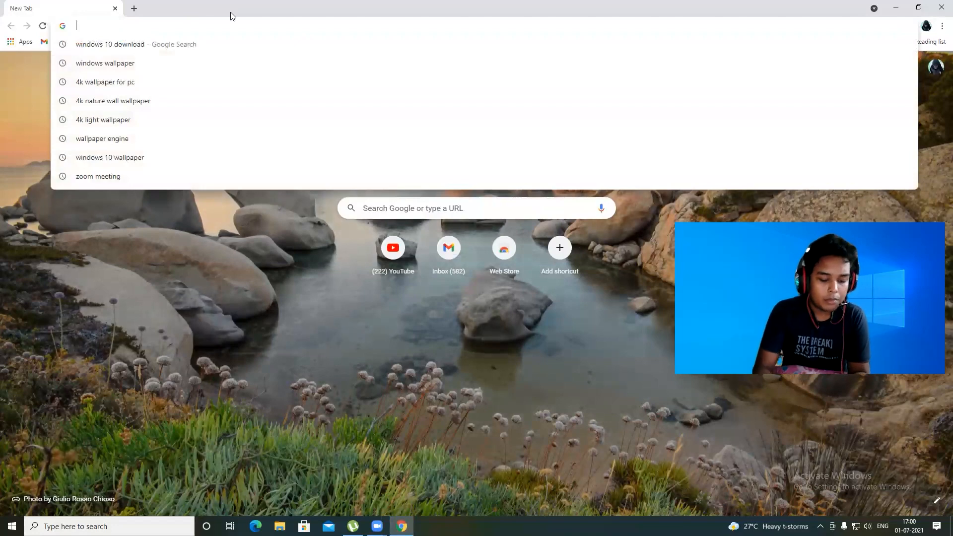
text(windows wallpaper)
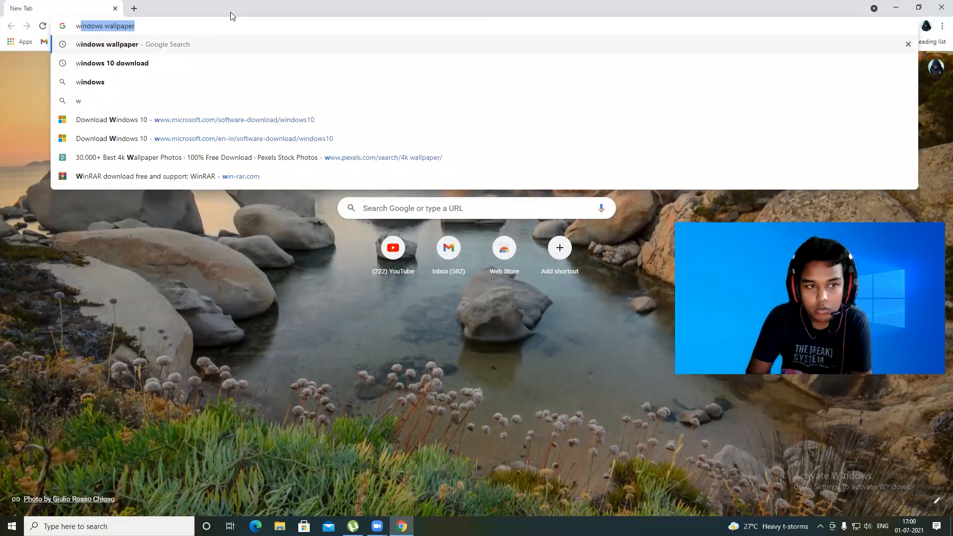
key(Down)
key(Down)
key(Up)
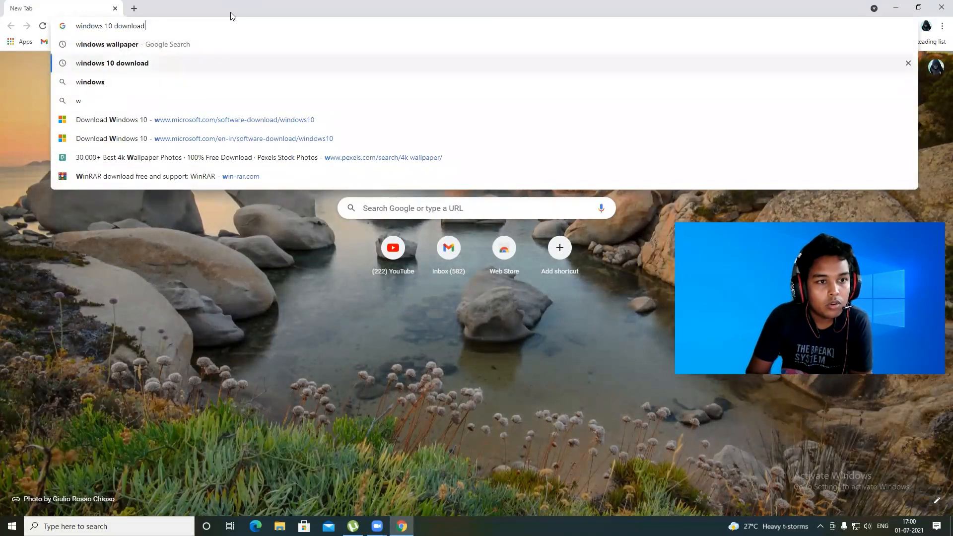
key(Return)
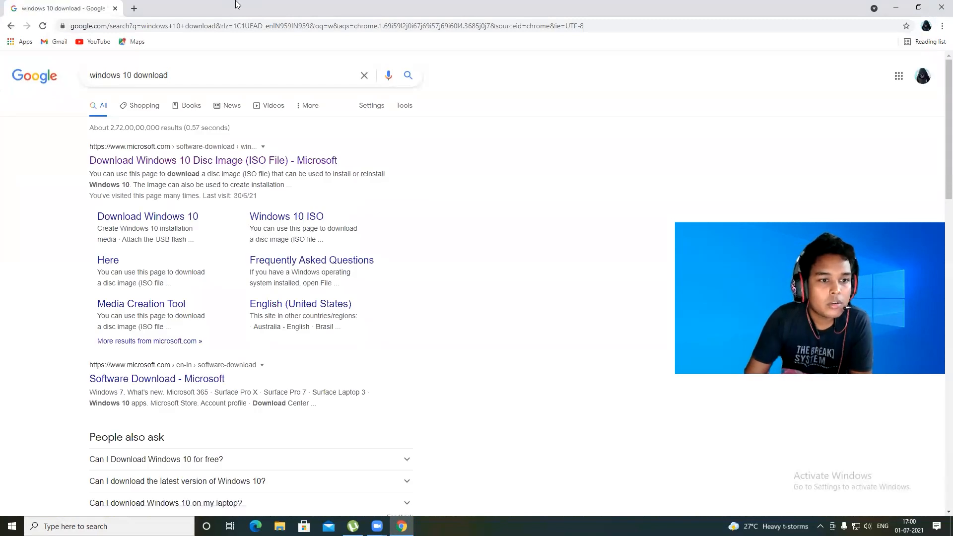
Step: Open the Microsoft result Download Windows 10 Disc Image (ISO File)
drag(99, 142, 337, 161)
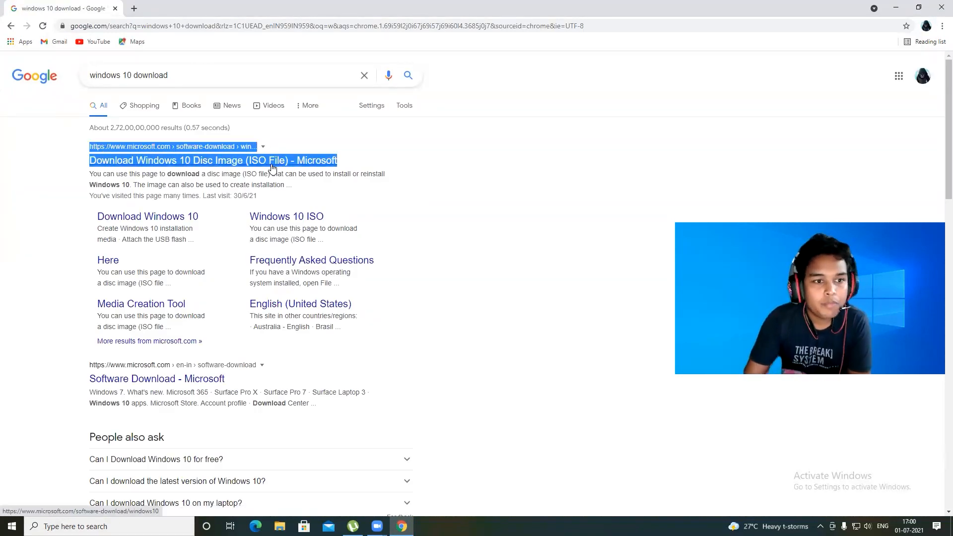
click(218, 167)
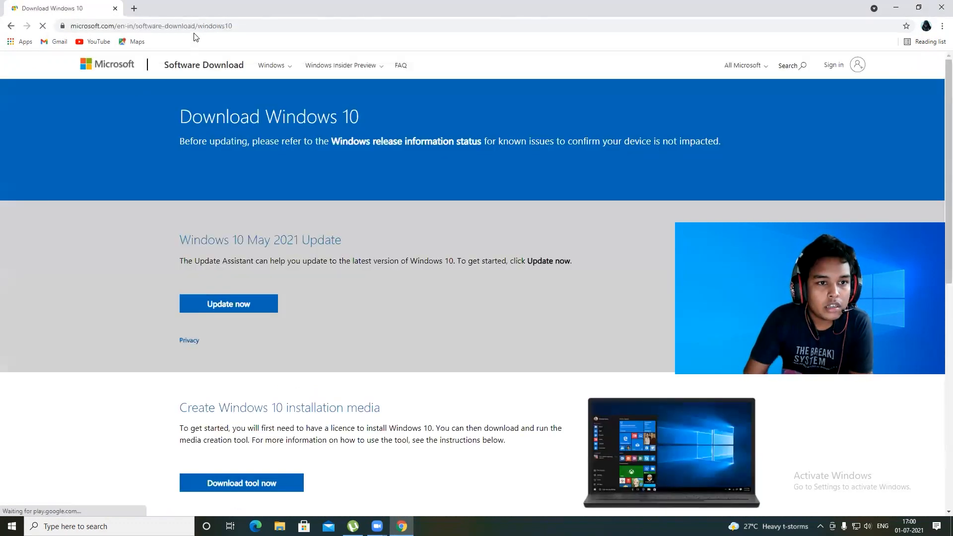
drag(234, 26, 69, 21)
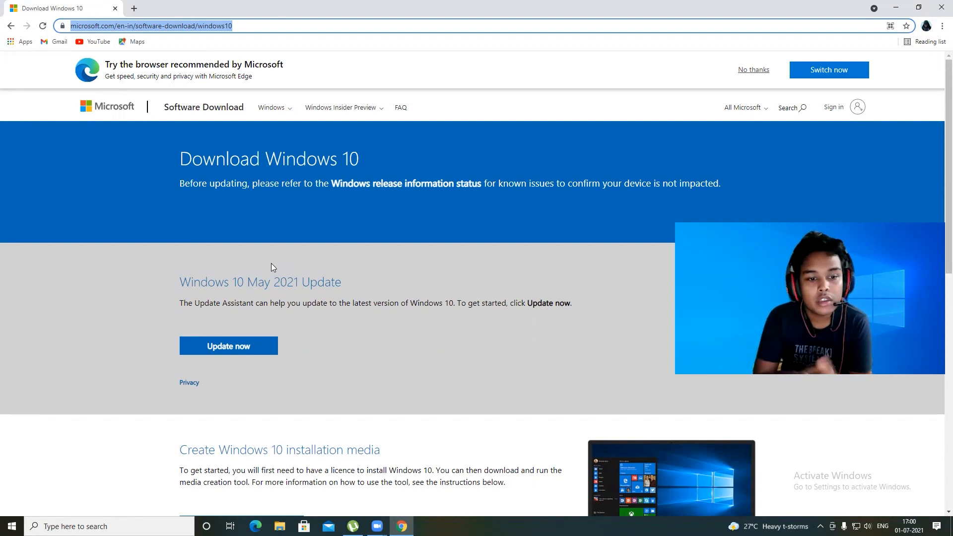
Step: Download the media creation tool from the installation media section, launch the downloaded file, and minimize the browser
scroll(256, 229, down, 2)
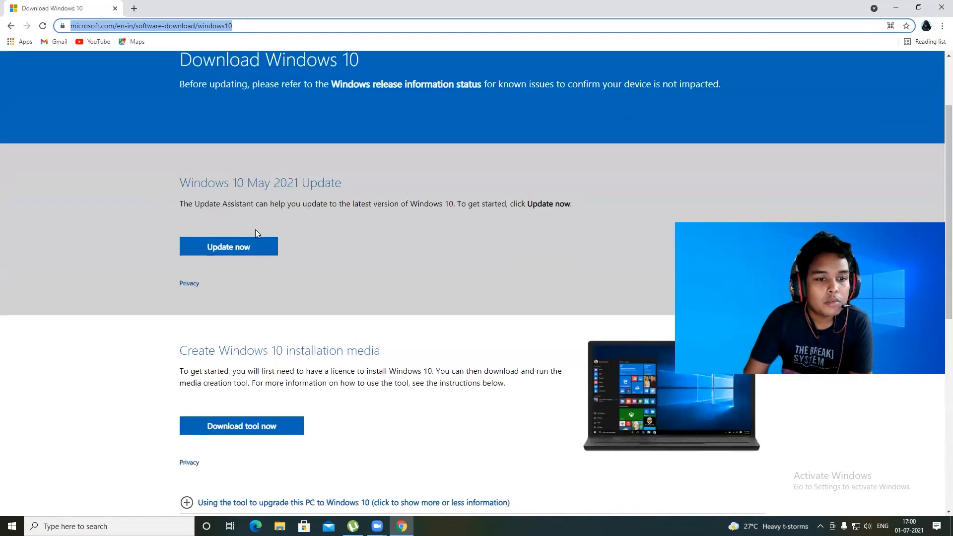
scroll(255, 229, down, 1)
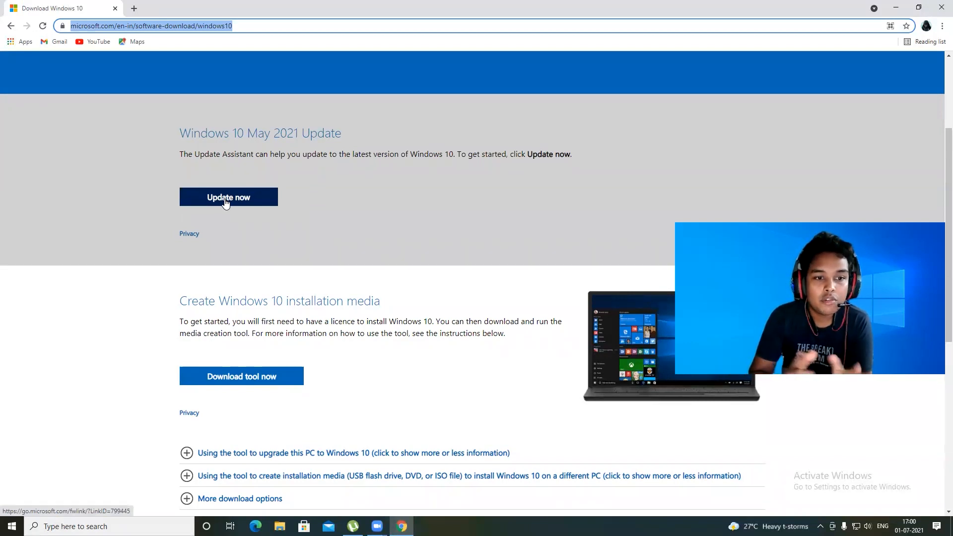
click(236, 377)
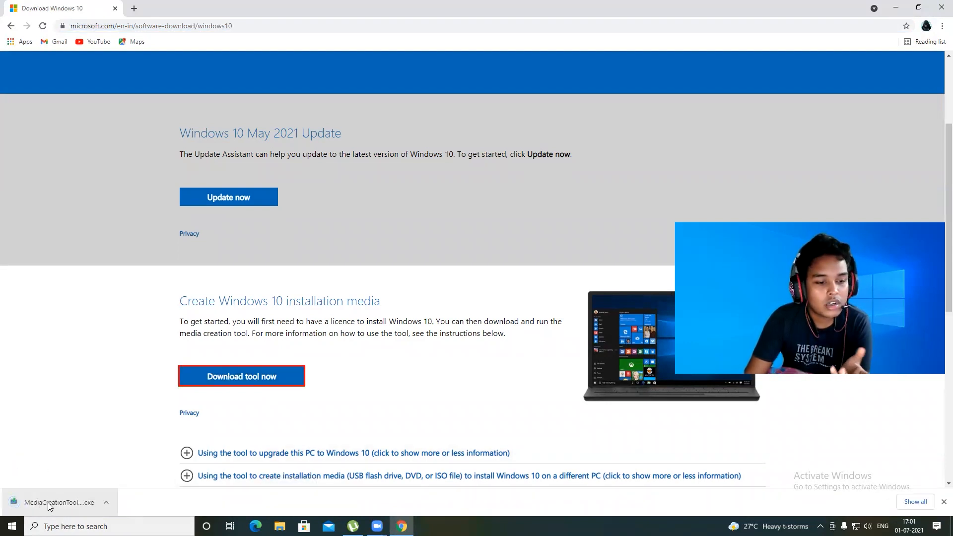
click(44, 504)
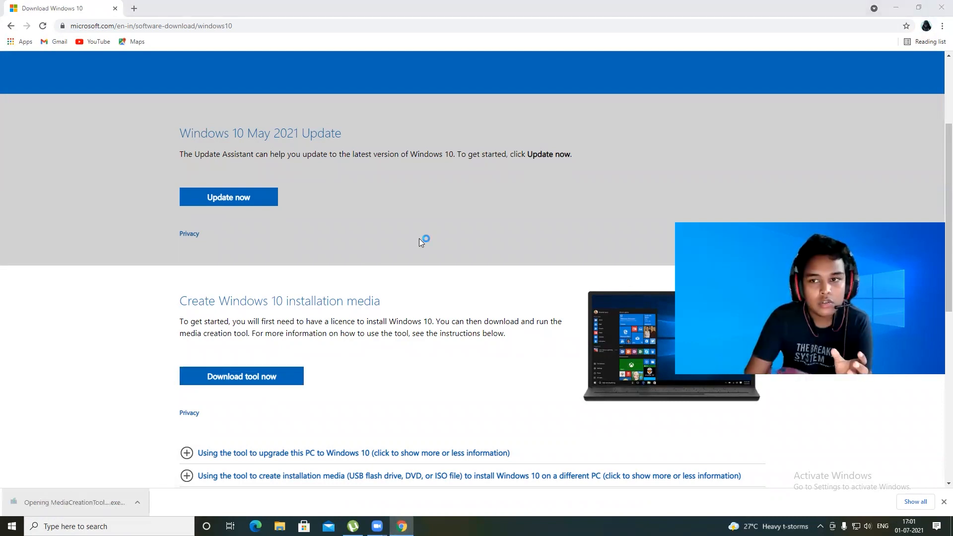
click(896, 7)
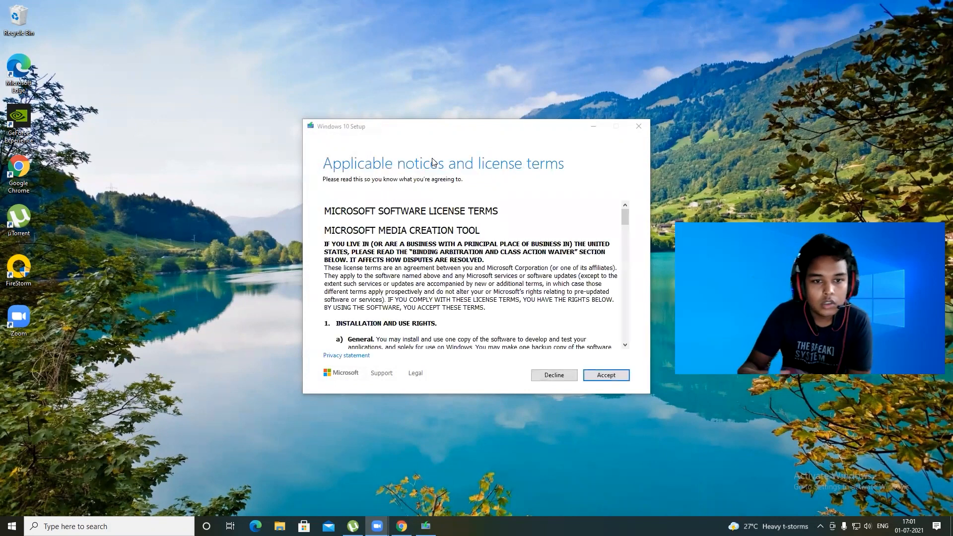
Step: Scroll through and accept the Windows 10 Setup license terms
scroll(568, 337, down, 5)
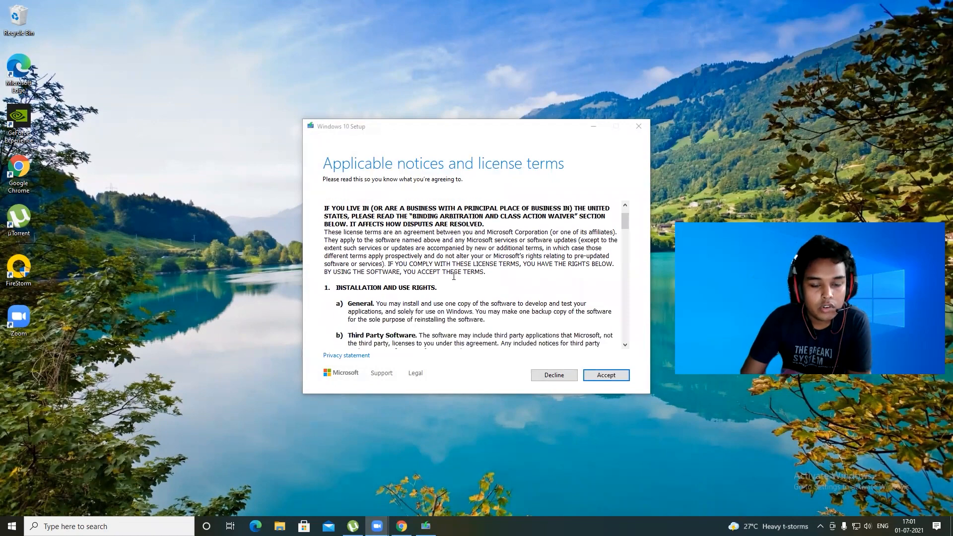
scroll(438, 287, up, 3)
scroll(439, 287, down, 15)
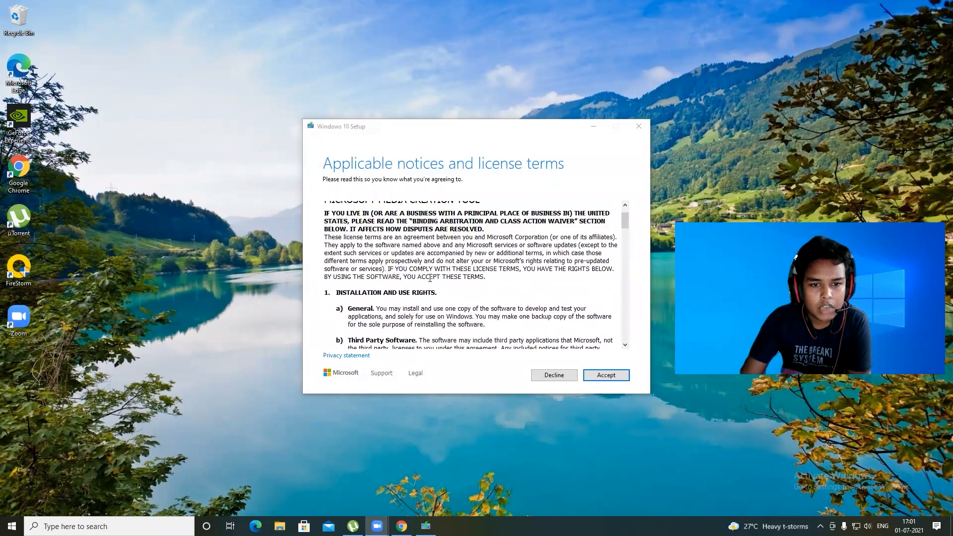
scroll(428, 273, down, 3)
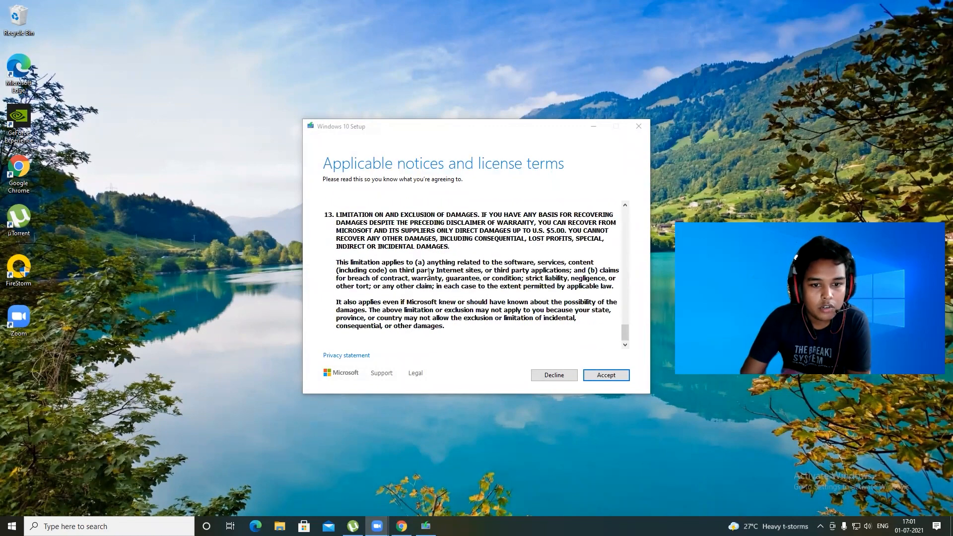
click(592, 377)
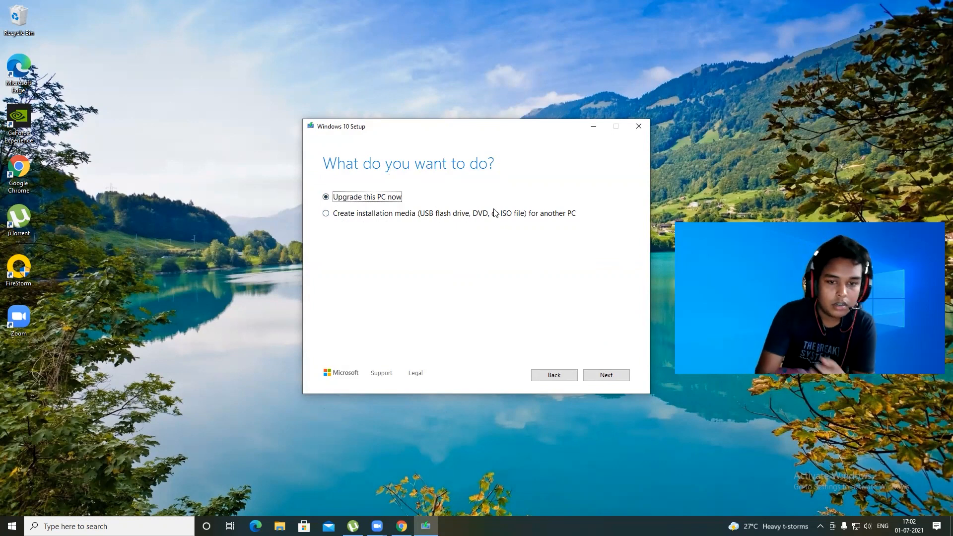
Step: Choose to create installation media for another PC and continue
click(325, 214)
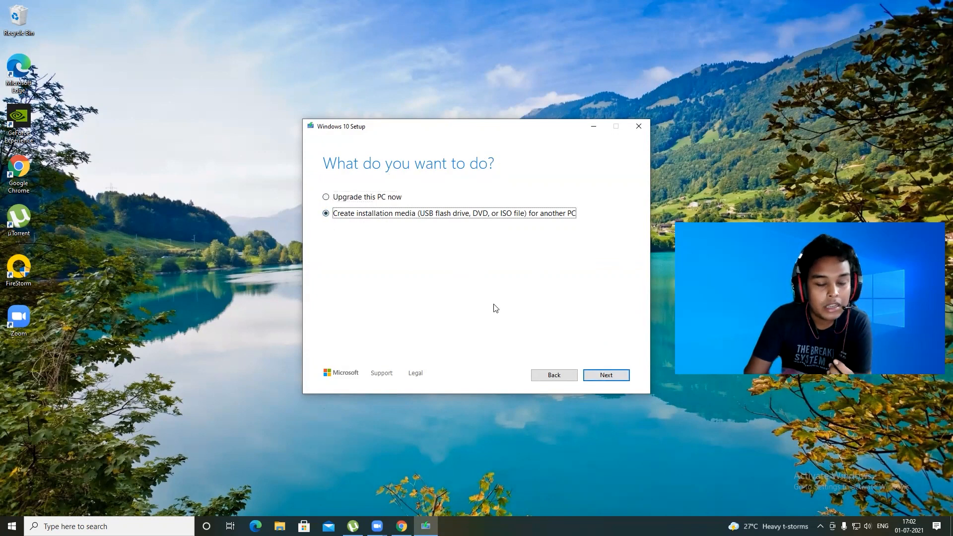
click(613, 377)
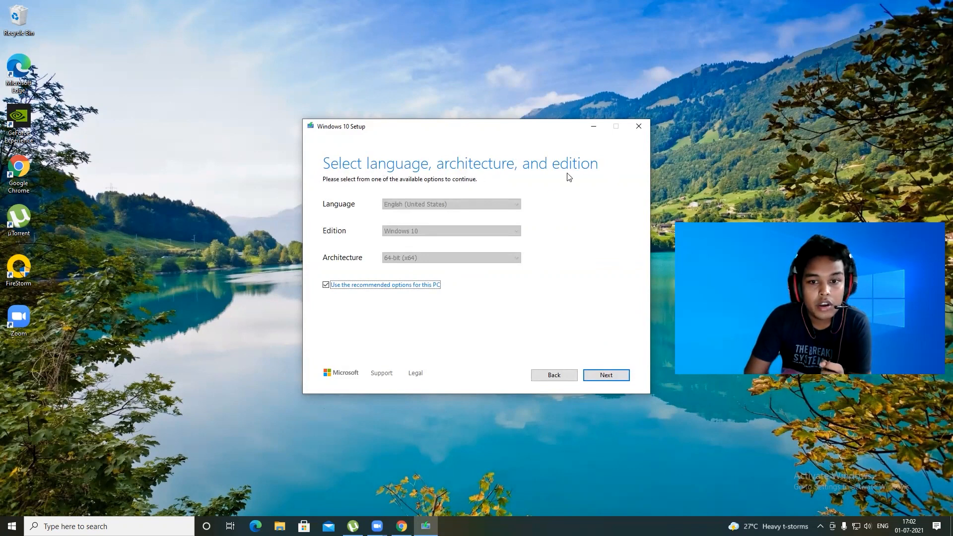
Step: Uncheck the recommended options for this PC and review the Language and Edition choices
click(326, 285)
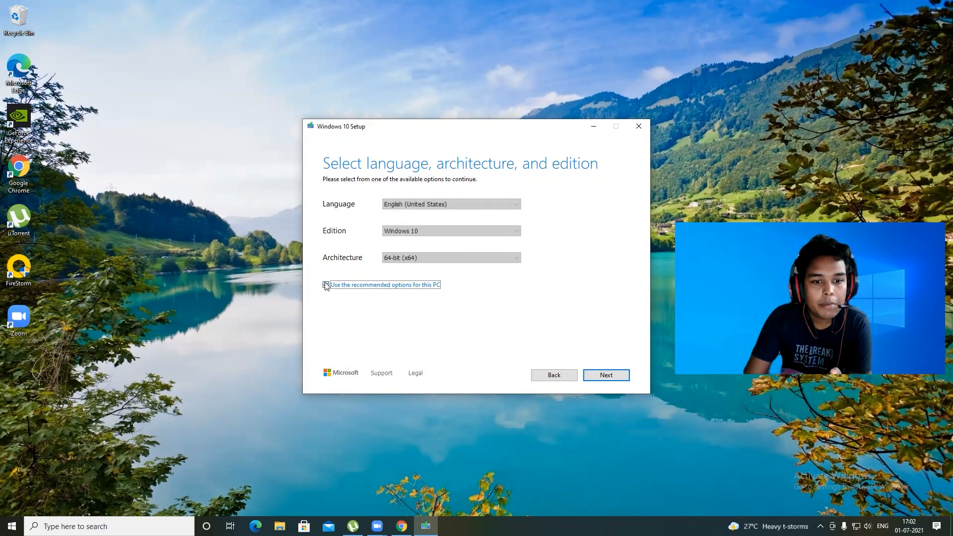
click(404, 206)
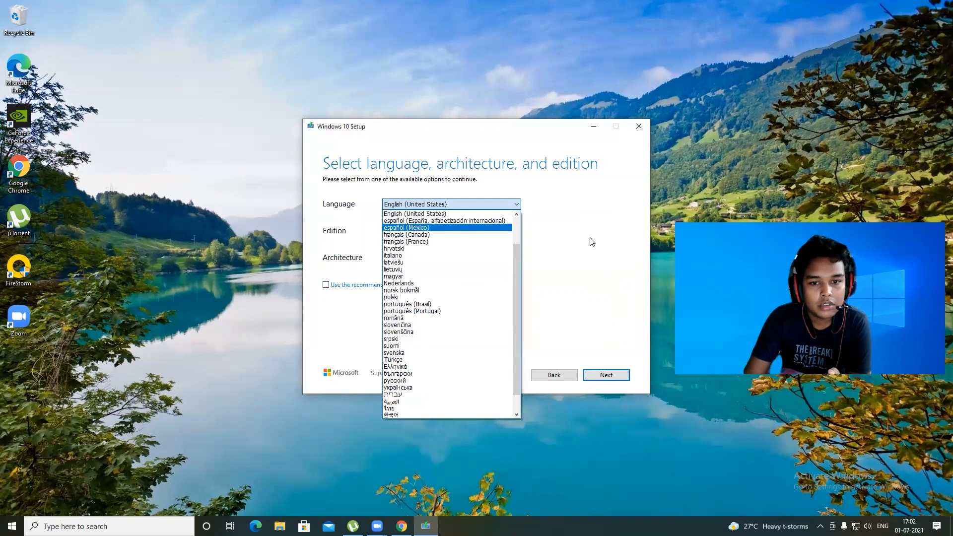
click(568, 271)
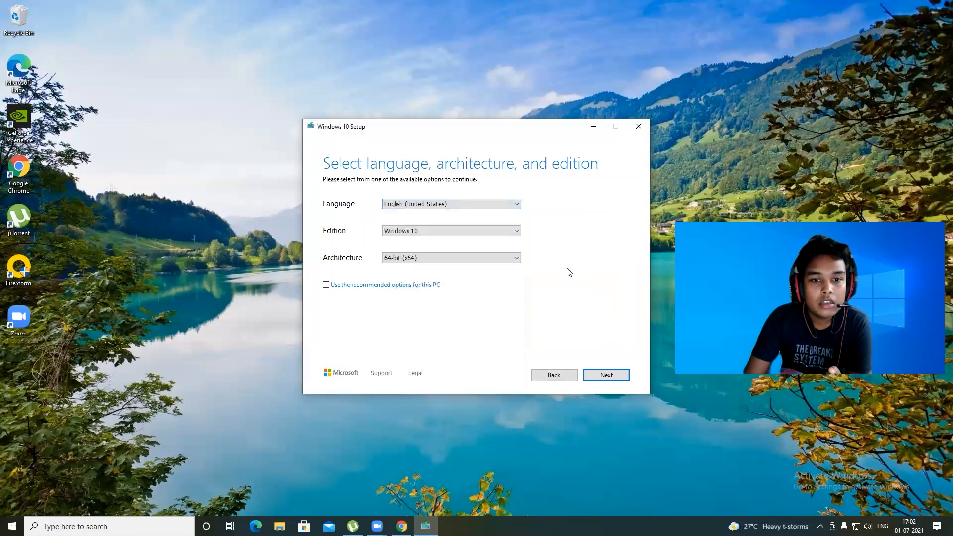
click(392, 234)
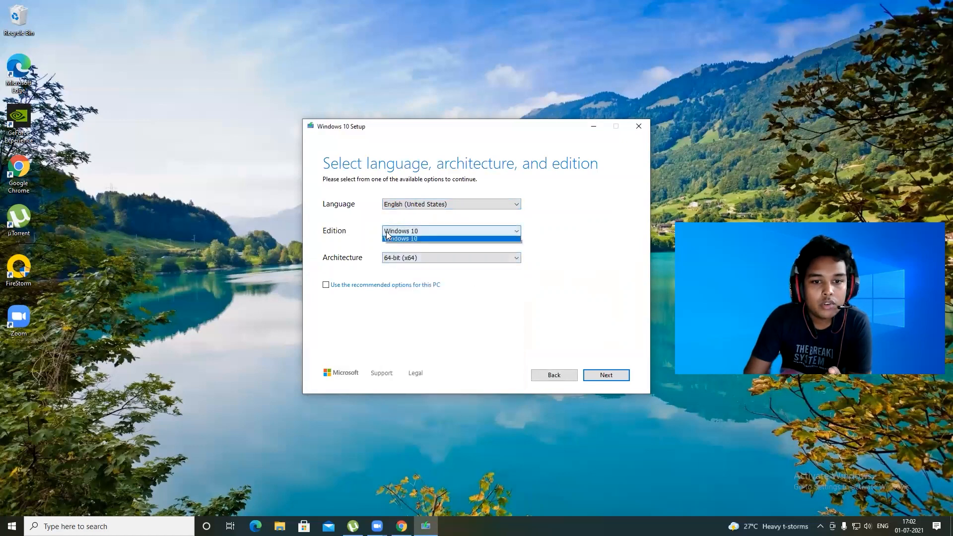
click(415, 232)
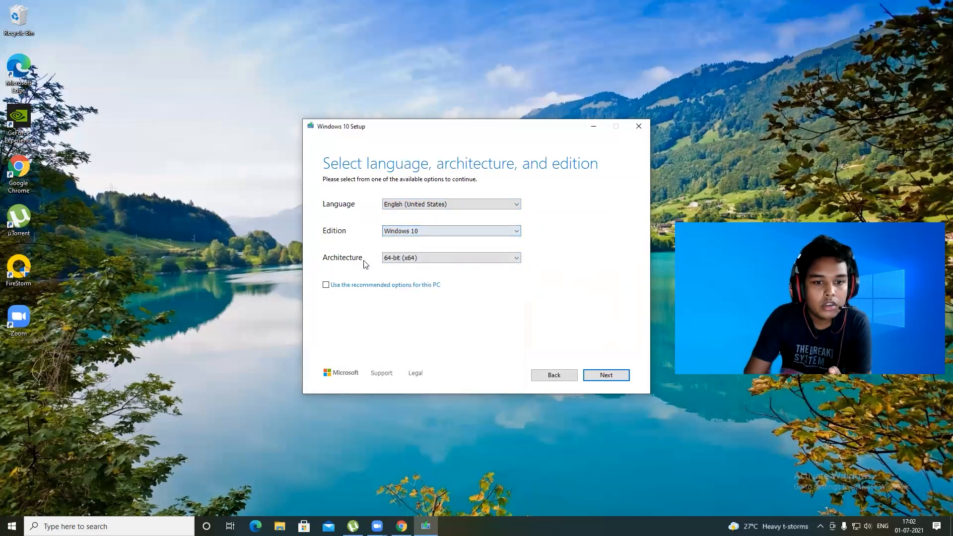
Step: Set the architecture to 64-bit (x64), keeping English (United States) and Windows 10, and continue
click(436, 259)
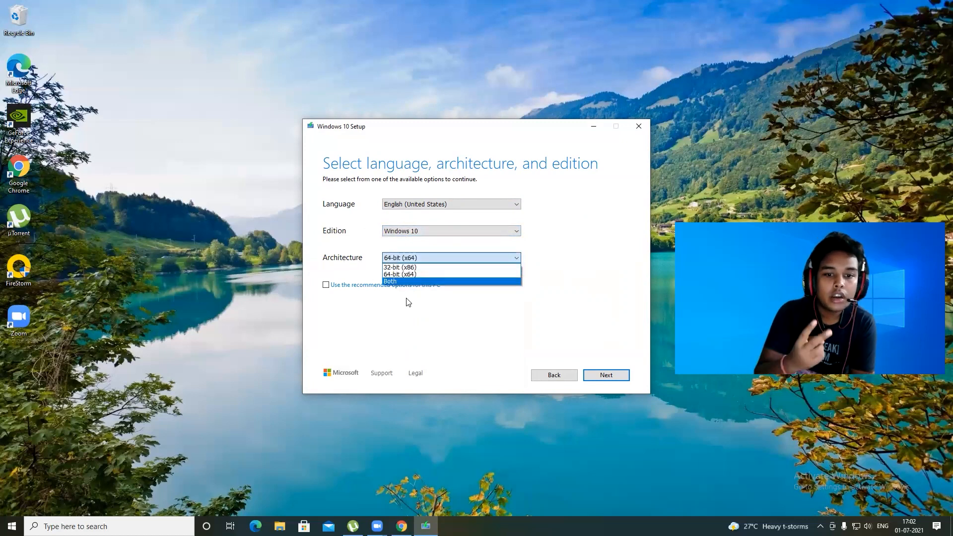
click(401, 268)
click(408, 260)
click(395, 268)
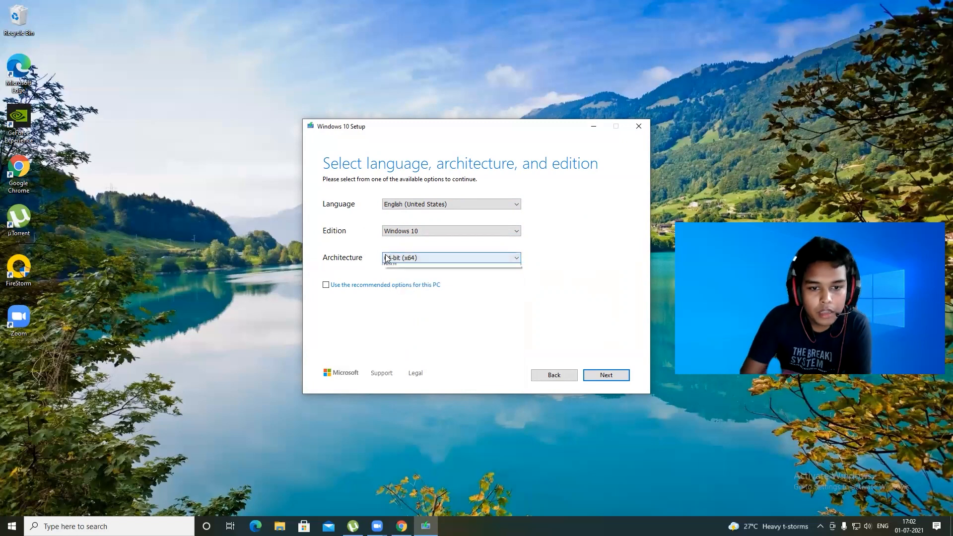
click(385, 260)
click(397, 269)
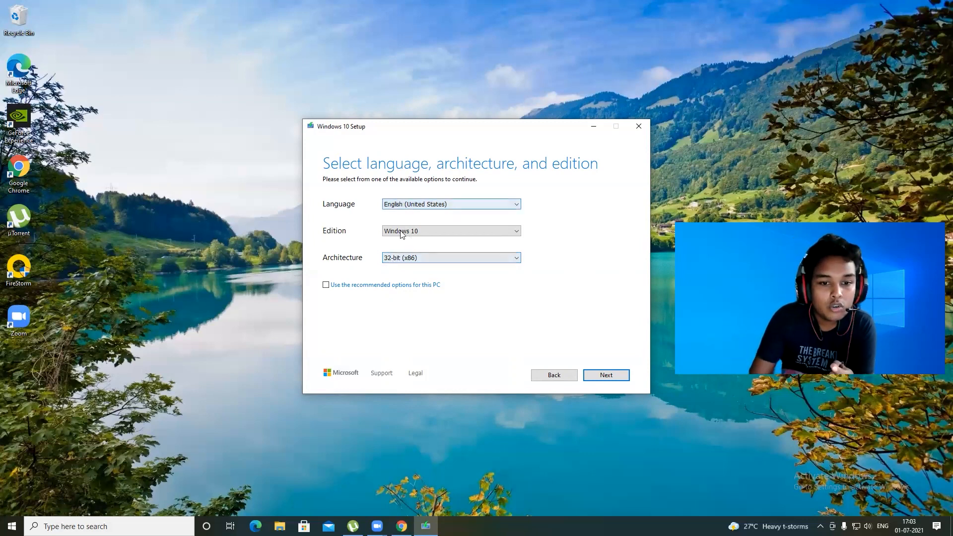
click(388, 259)
click(396, 275)
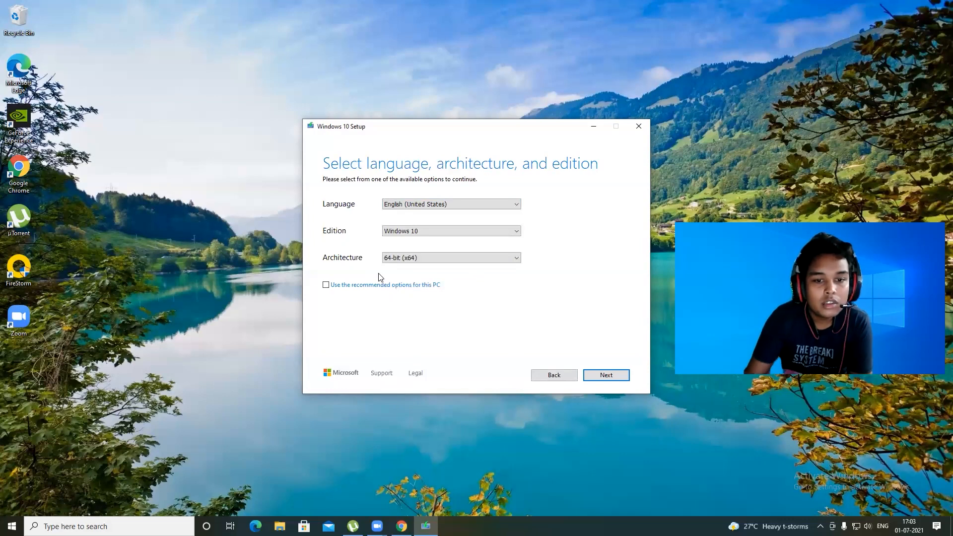
click(603, 376)
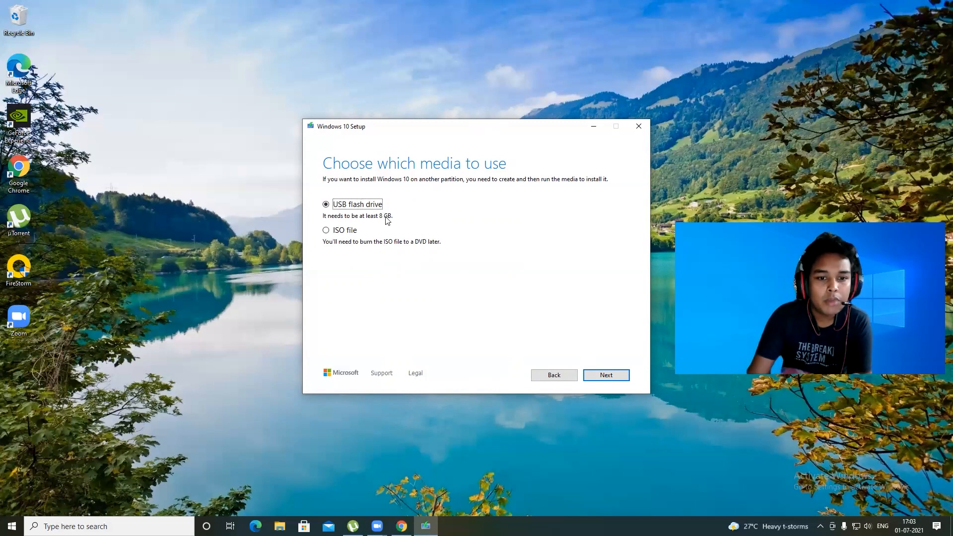
Step: Choose ISO file as the media to use and continue
click(330, 232)
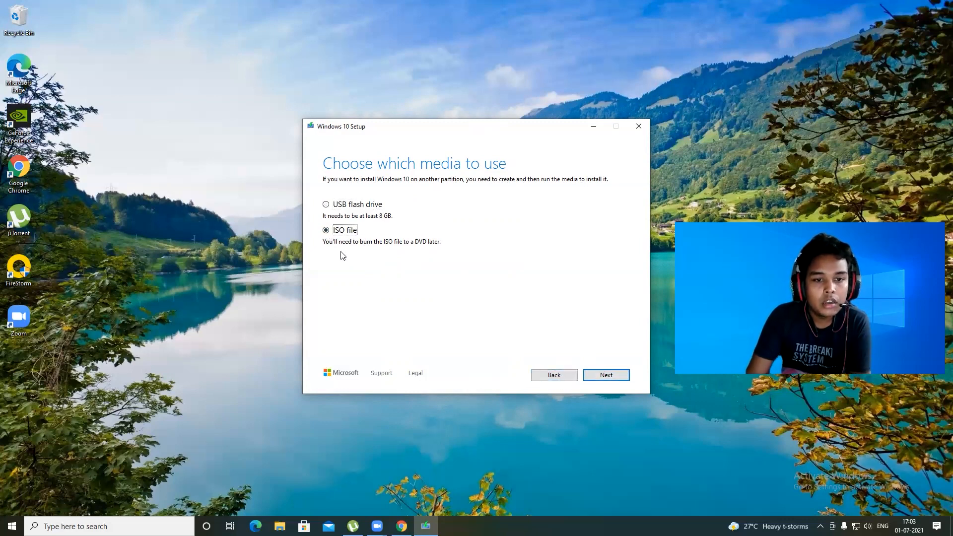
click(618, 380)
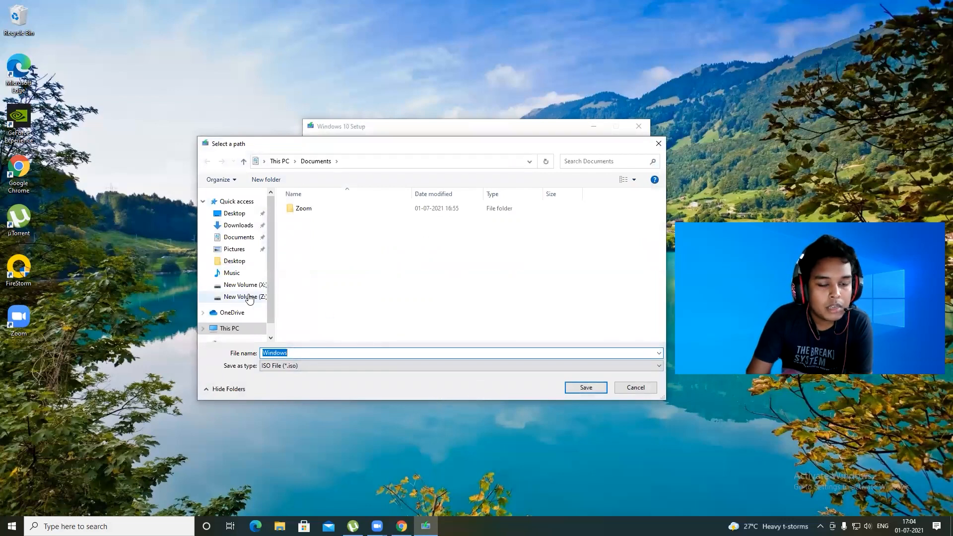
Step: Create a new folder named win on New Volume (X:) and save the Windows ISO file inside it
click(226, 329)
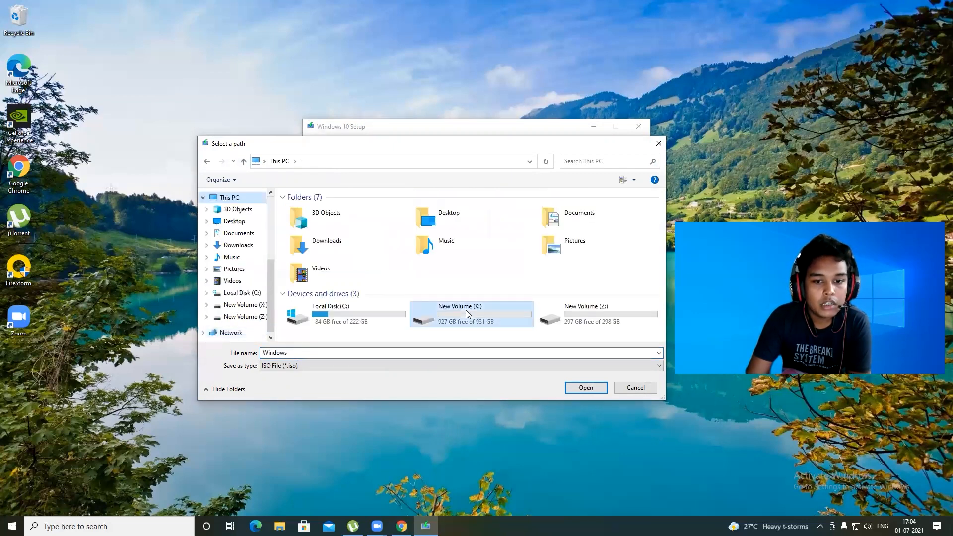
double_click(466, 310)
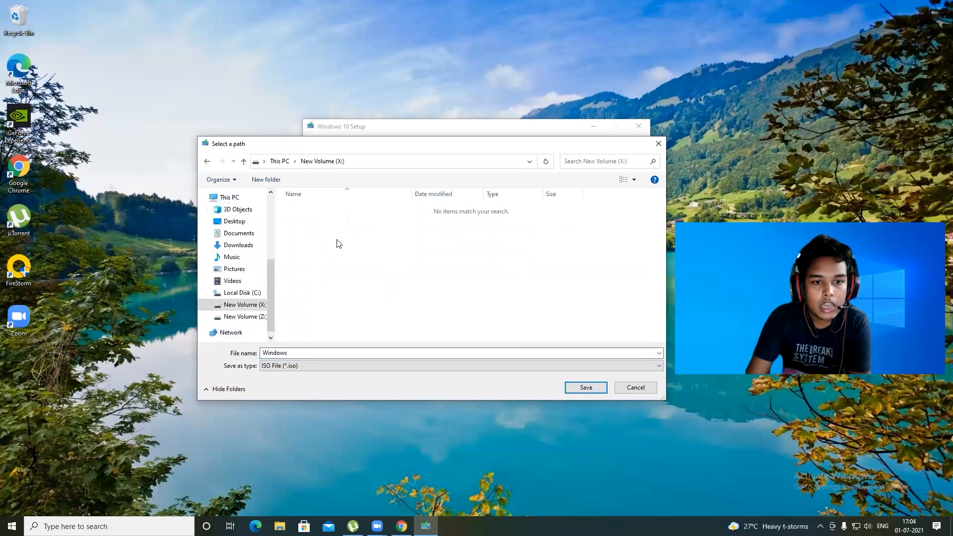
right_click(337, 242)
mouse_move(391, 332)
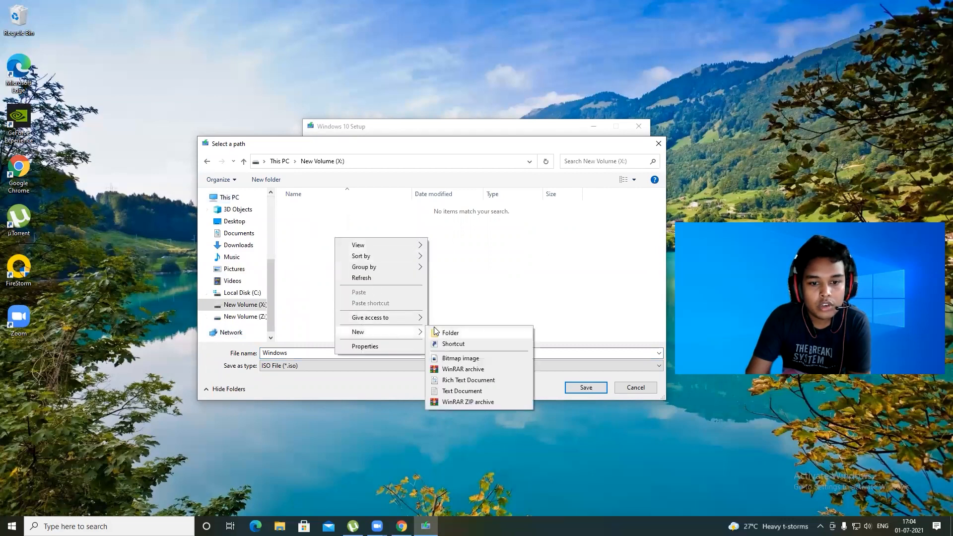
click(436, 332)
text(wi)
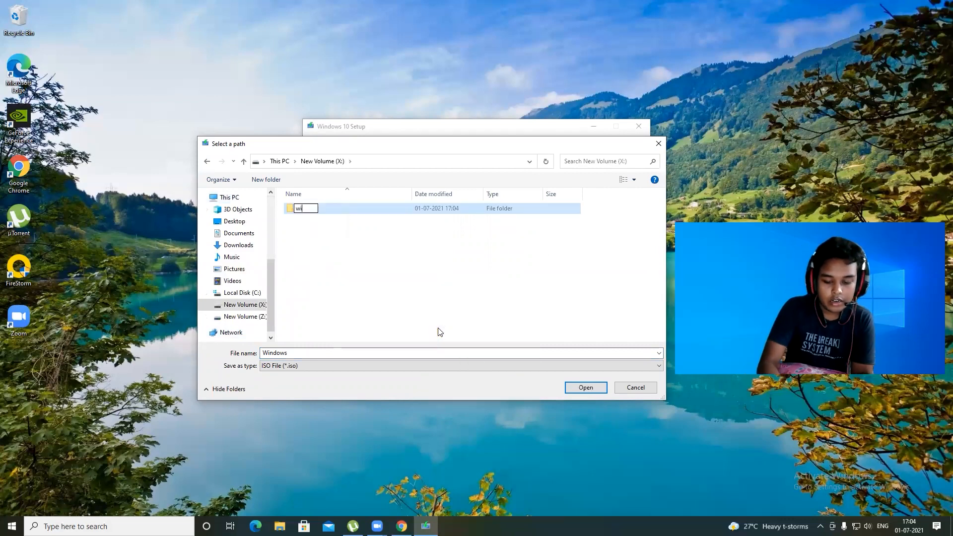
text(n)
key(Return)
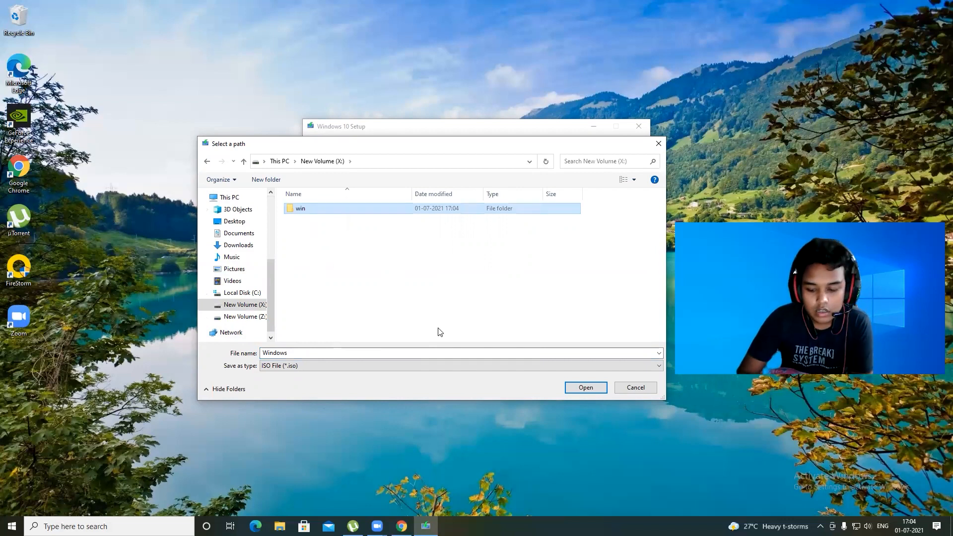
key(Return)
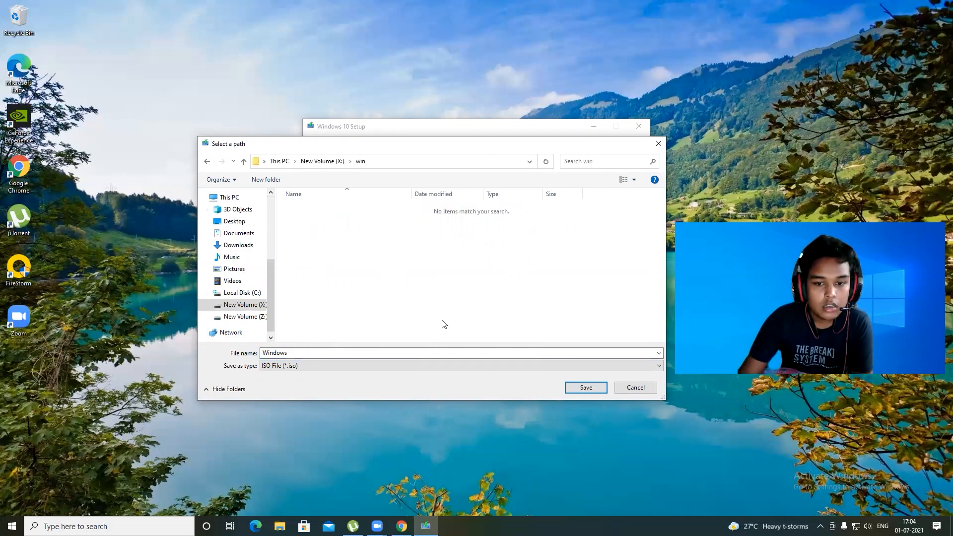
click(591, 388)
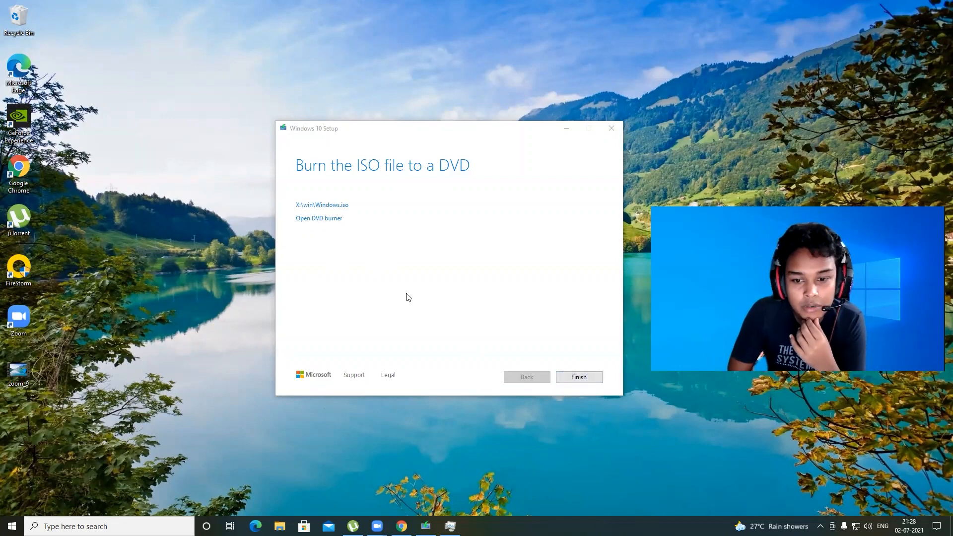
Step: Finish the Windows 10 setup once the ISO has been created
click(578, 378)
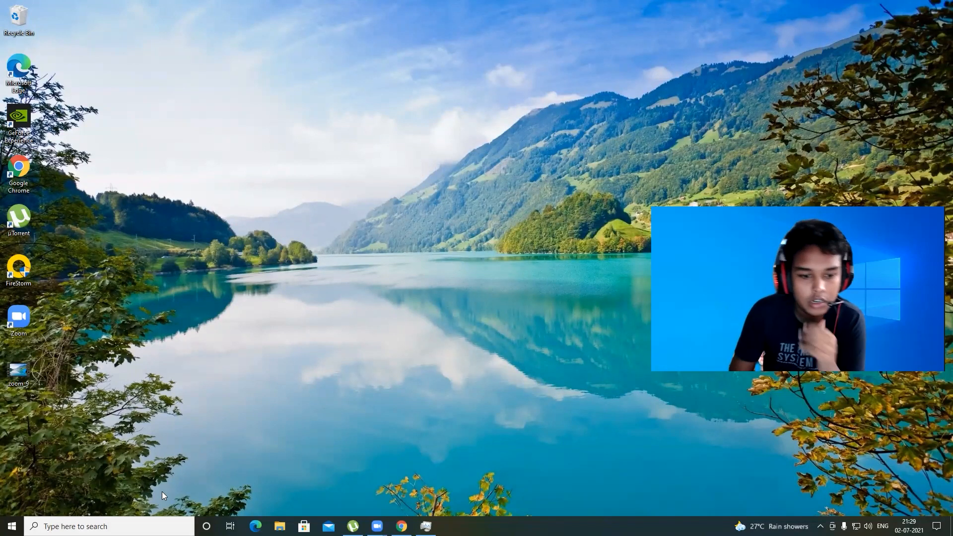
right_click(80, 447)
click(114, 348)
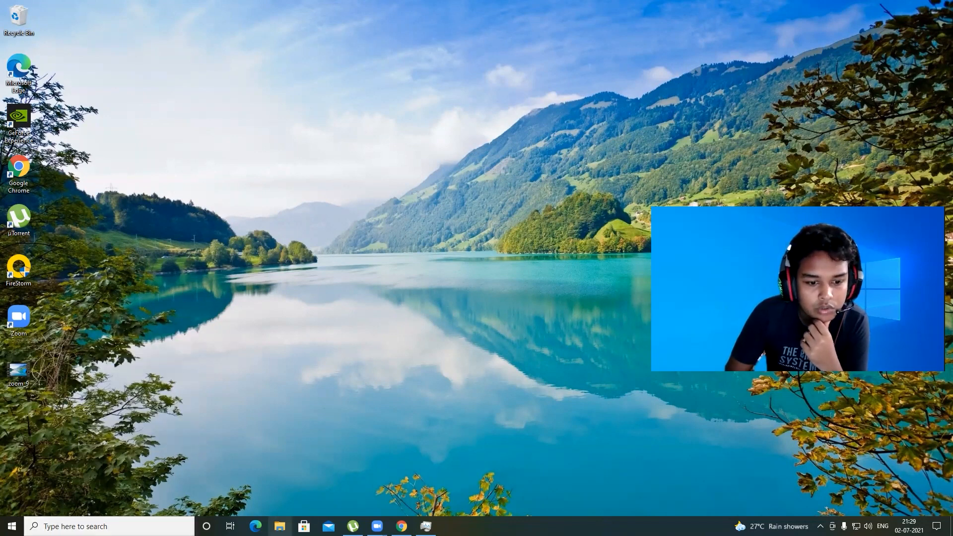
Step: Open File Explorer and mount the Windows ISO from the win folder on drive X:
click(279, 526)
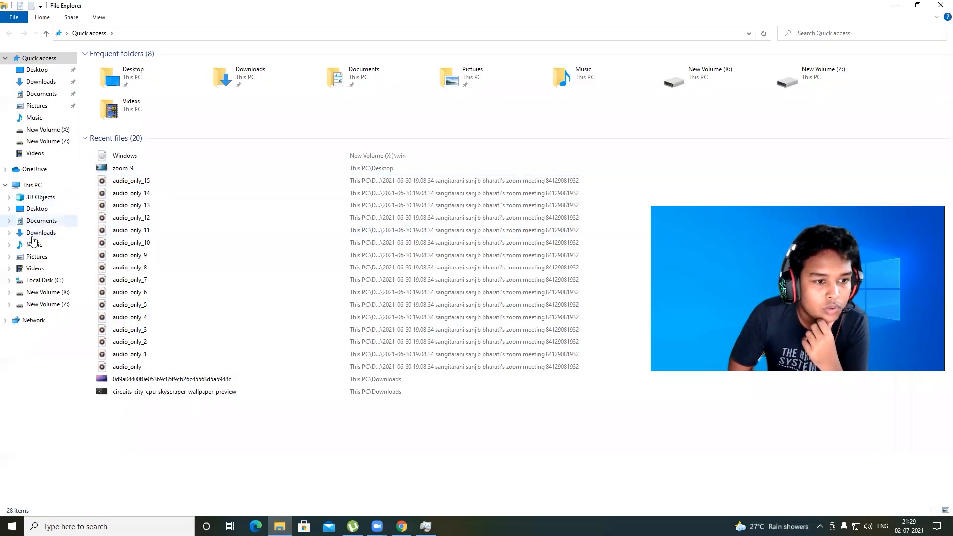
click(32, 186)
double_click(277, 149)
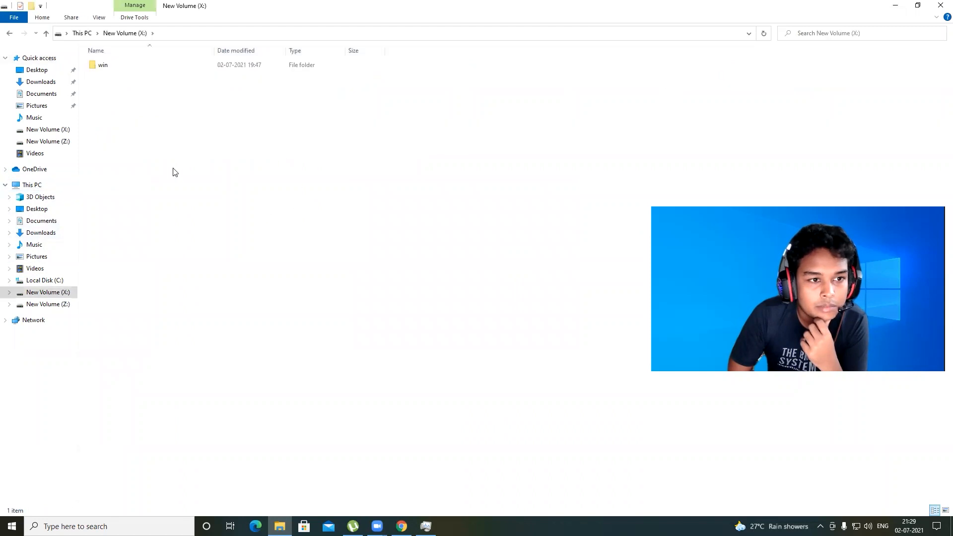
click(110, 66)
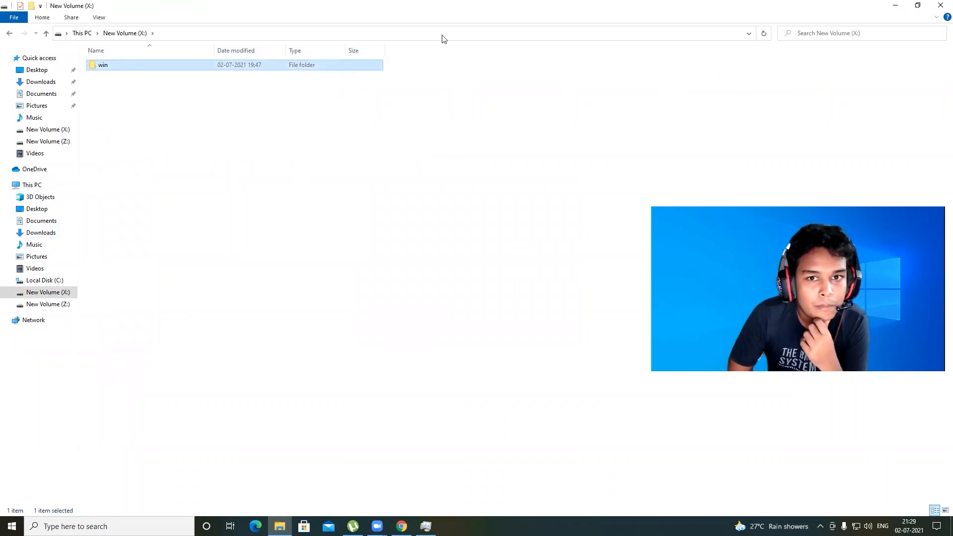
double_click(148, 69)
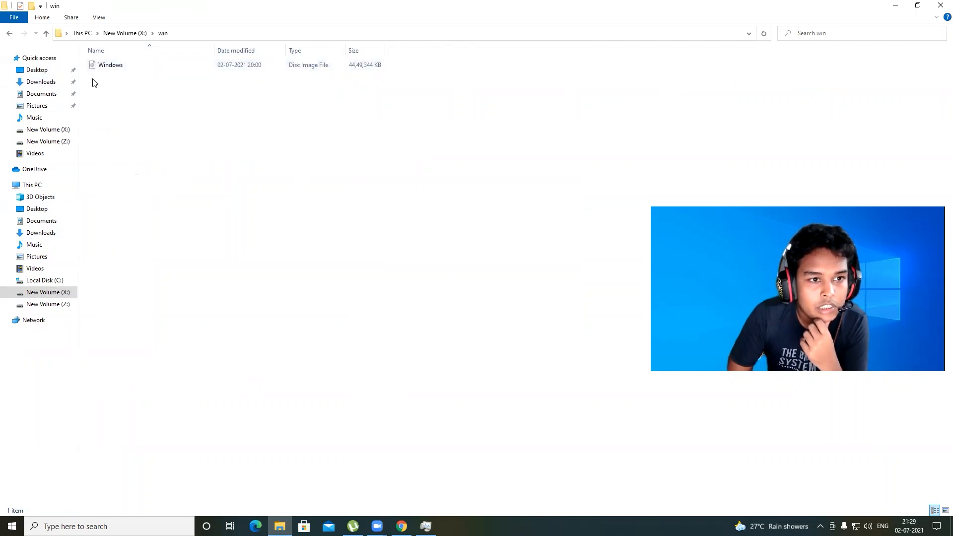
double_click(126, 68)
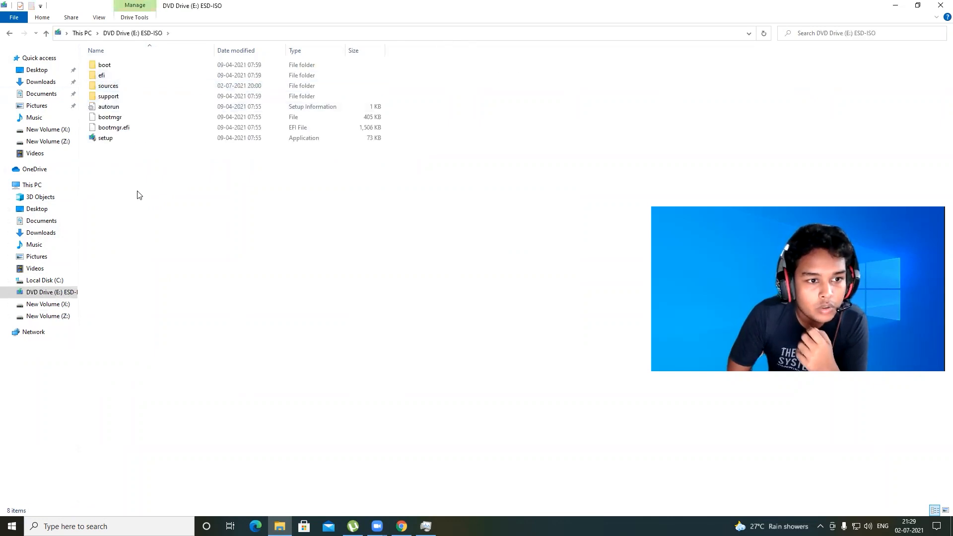
Step: Inspect the mounted ISO's contents and the Windows ISO file's properties
drag(138, 189, 90, 58)
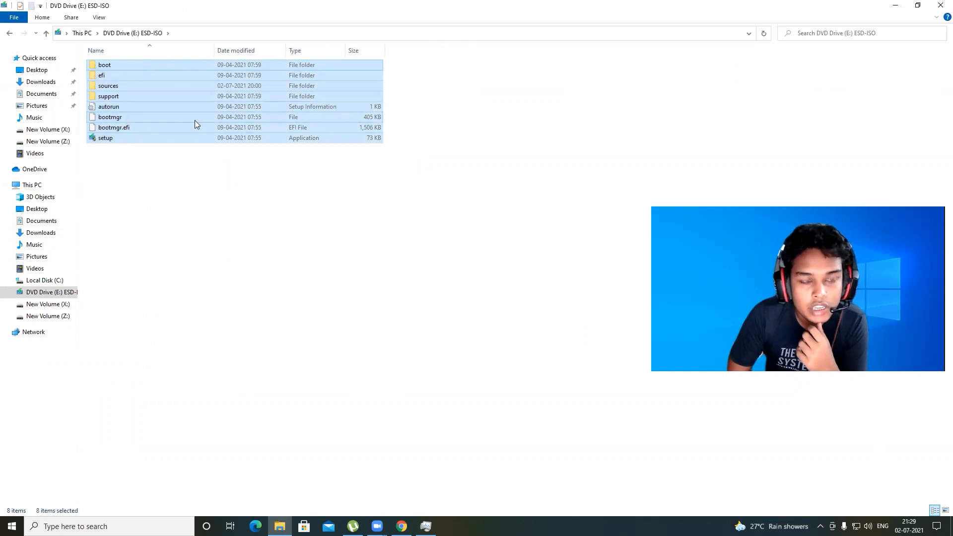
click(9, 33)
right_click(96, 71)
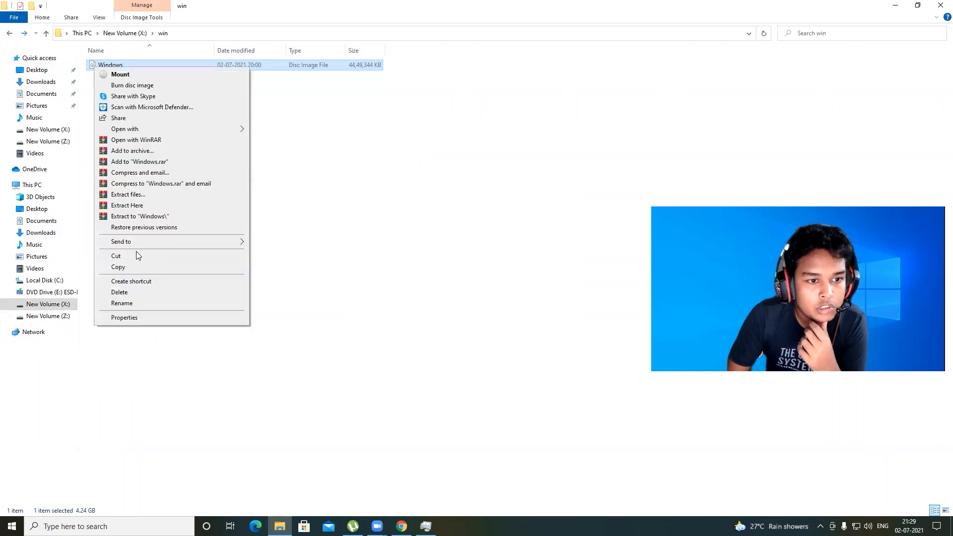
click(126, 316)
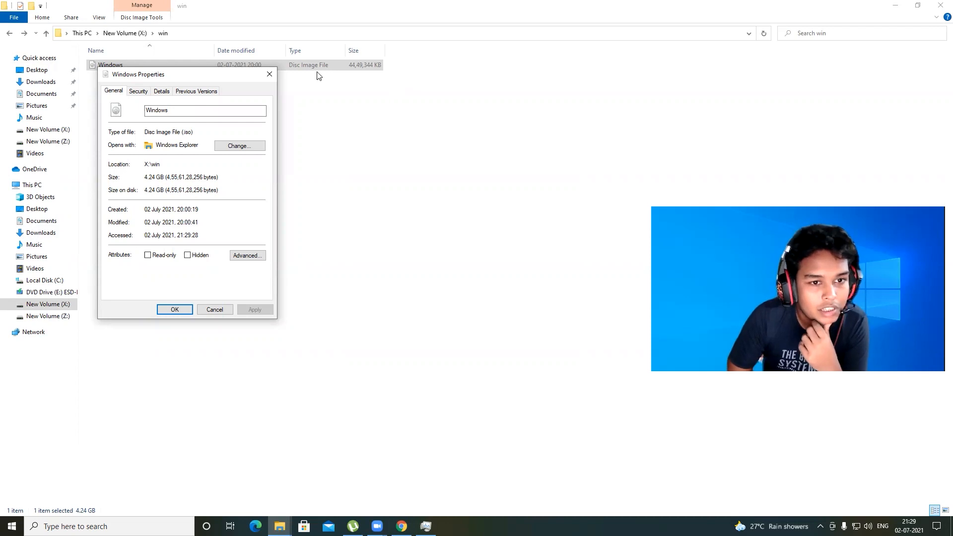
click(272, 74)
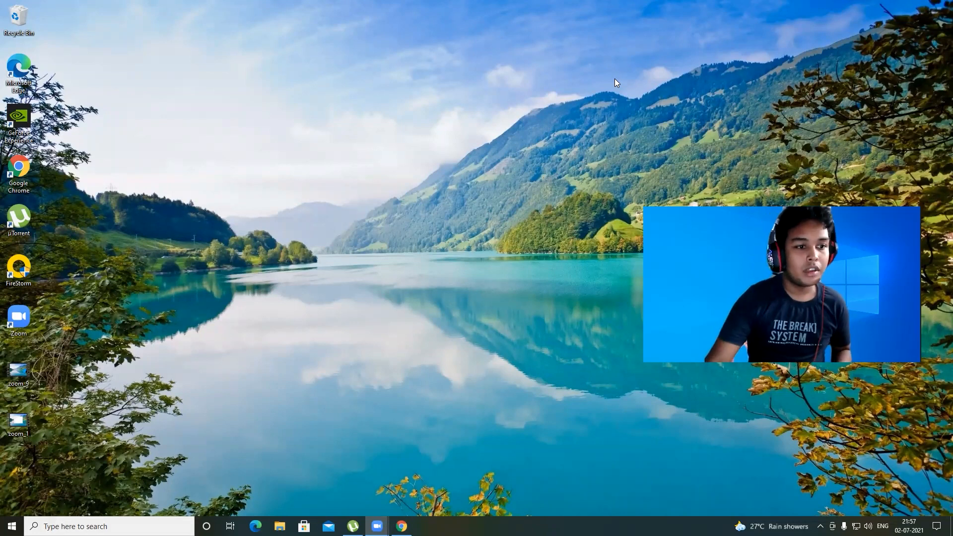
Step: Open Chrome, search for rufus official website, and open the Rufus site
click(25, 171)
double_click(18, 170)
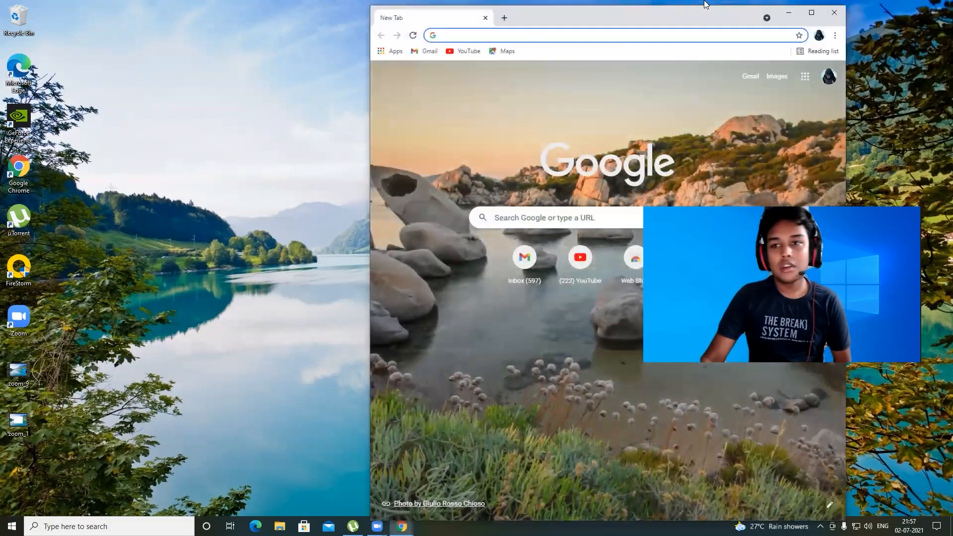
click(811, 13)
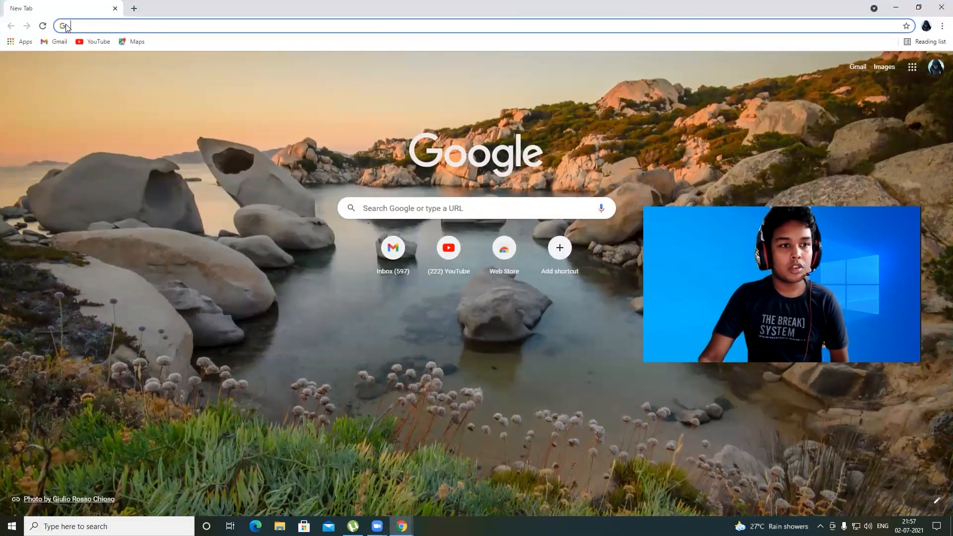
click(66, 27)
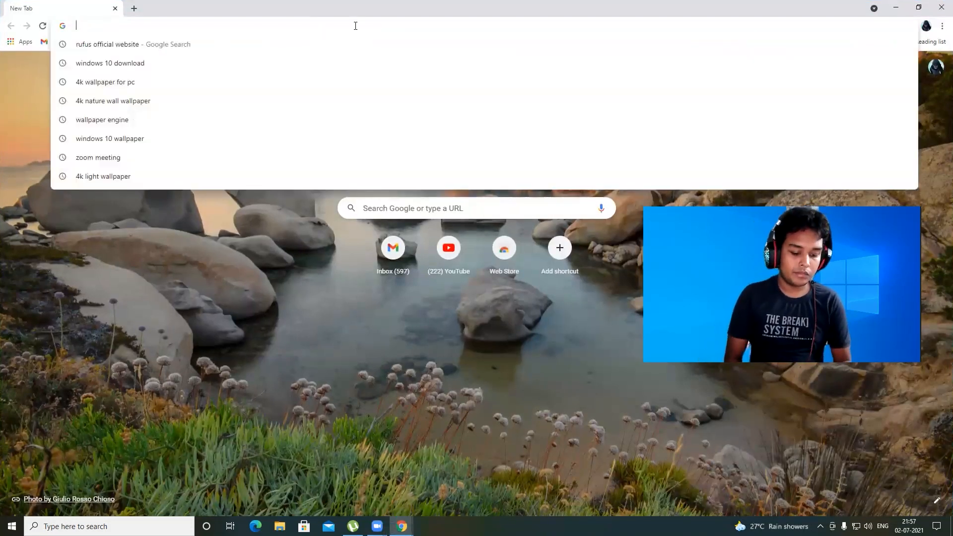
text(rufus official website)
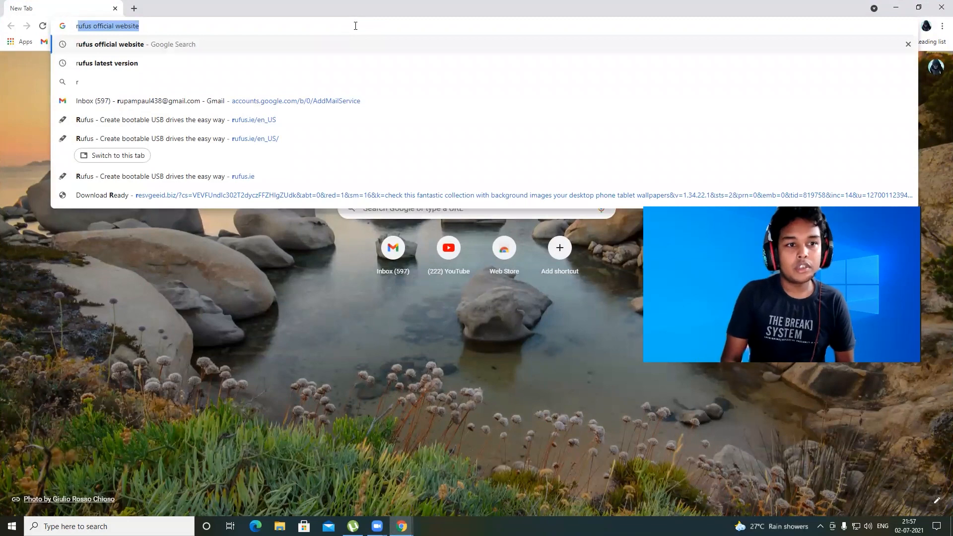
key(Right)
key(Return)
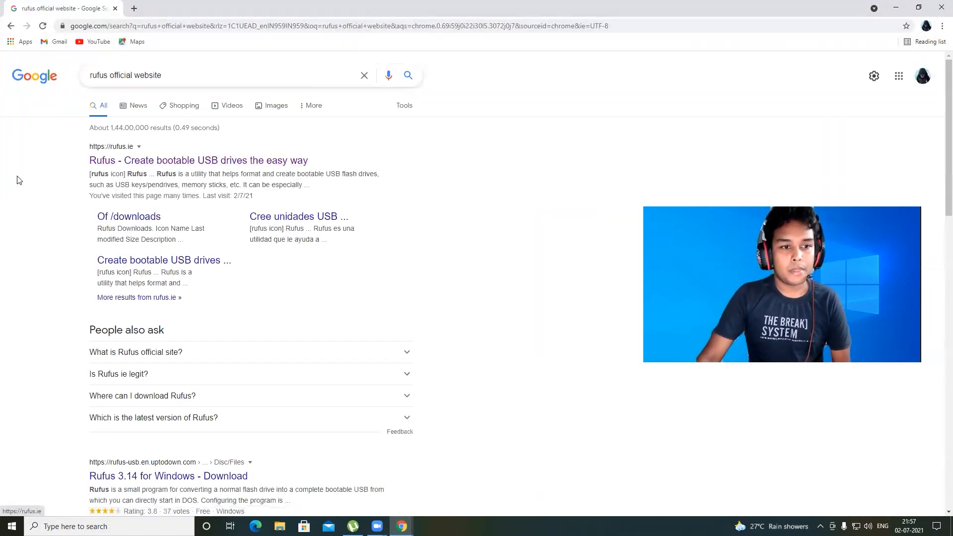
click(130, 159)
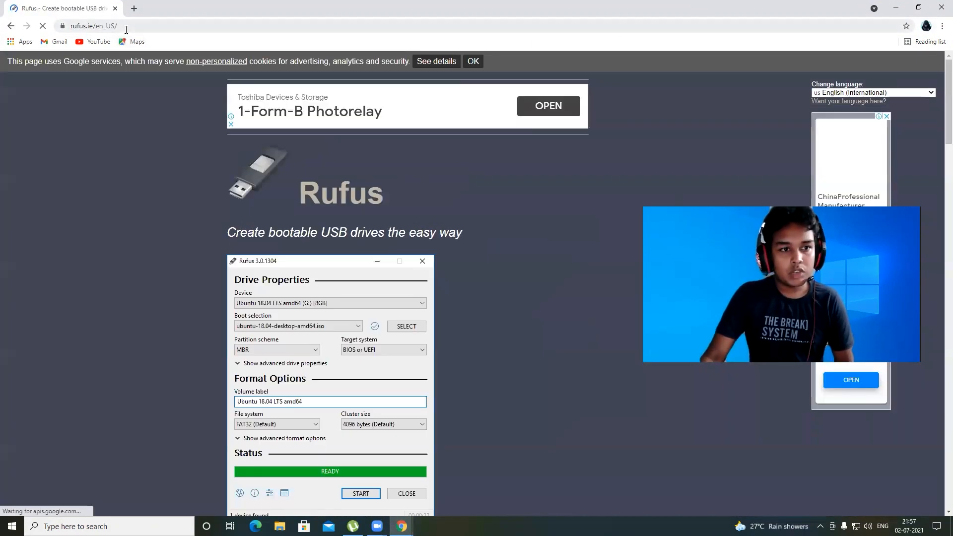
Step: Download Rufus 3.14 from the site's download section and open the downloaded file
click(75, 26)
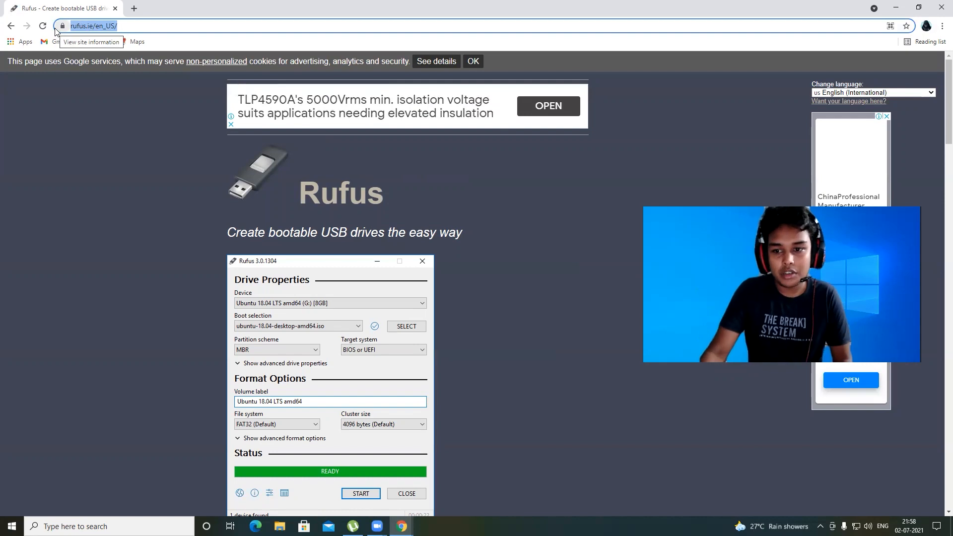
scroll(320, 218, down, 10)
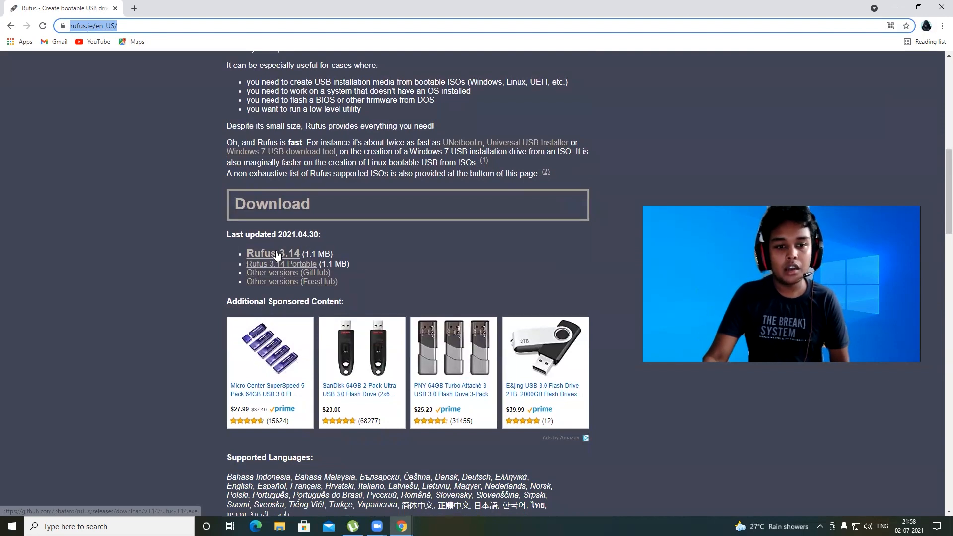
click(277, 255)
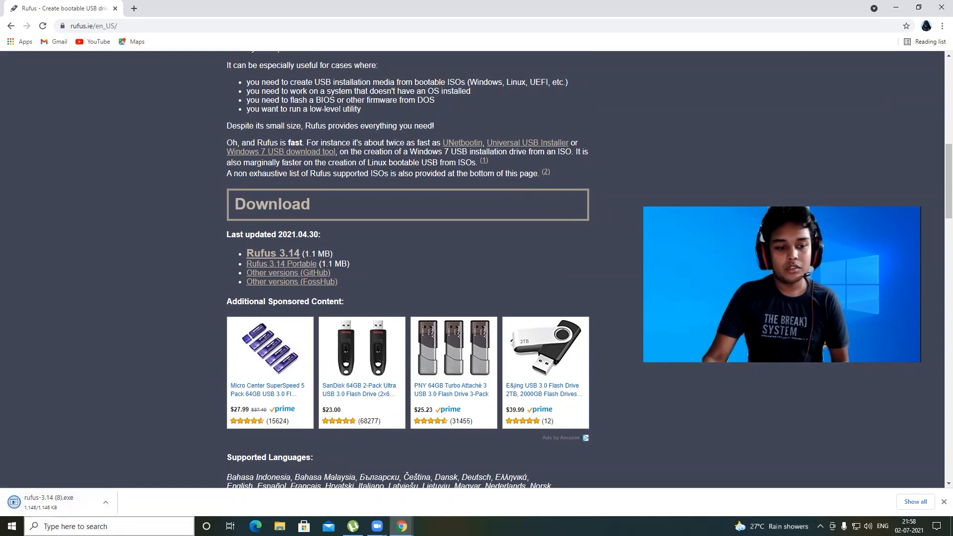
click(55, 510)
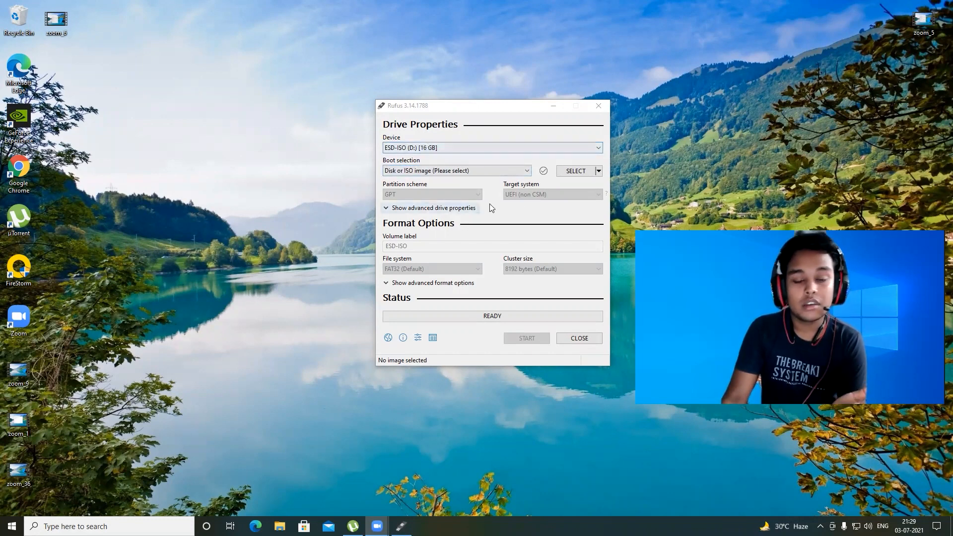
Step: In Rufus, select Windows.iso from the win folder on New Volume (X:) as the boot image
click(576, 170)
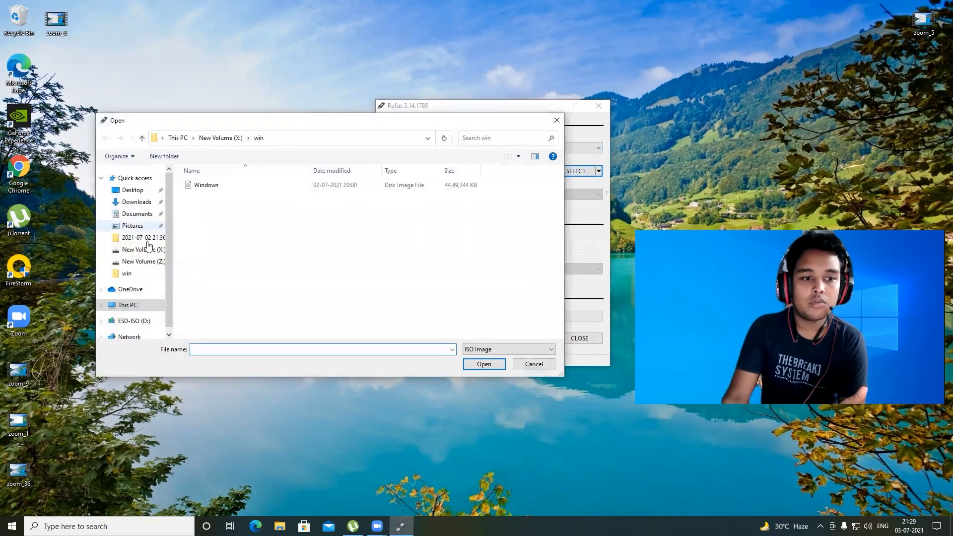
click(132, 306)
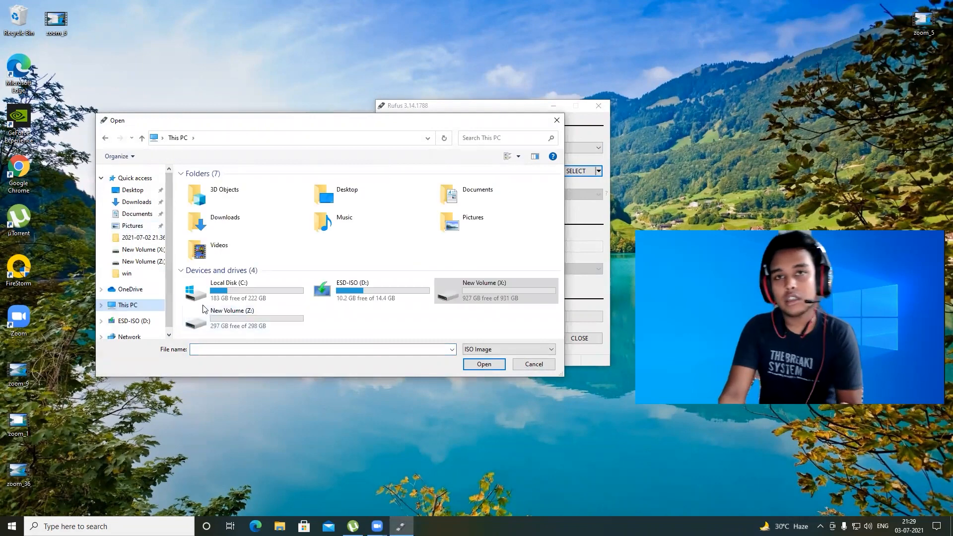
double_click(494, 291)
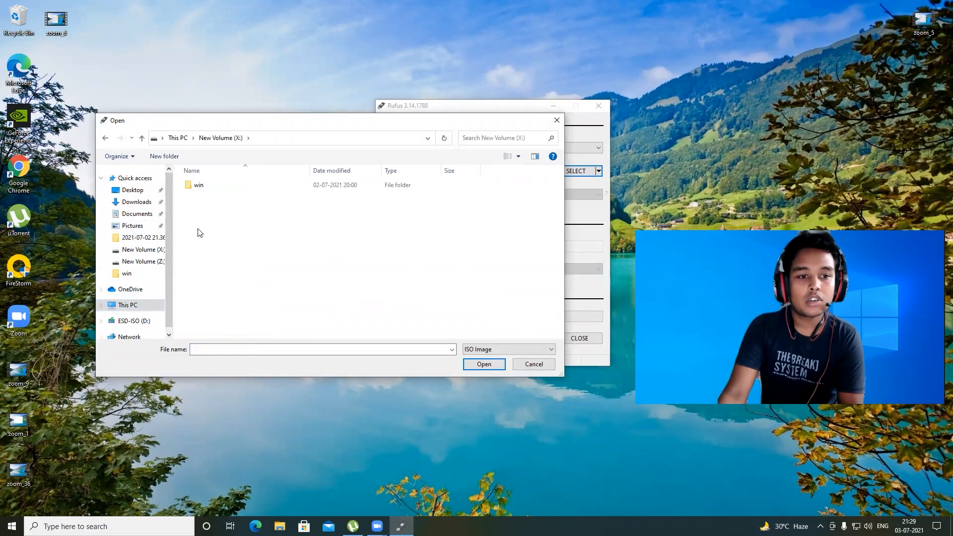
double_click(200, 188)
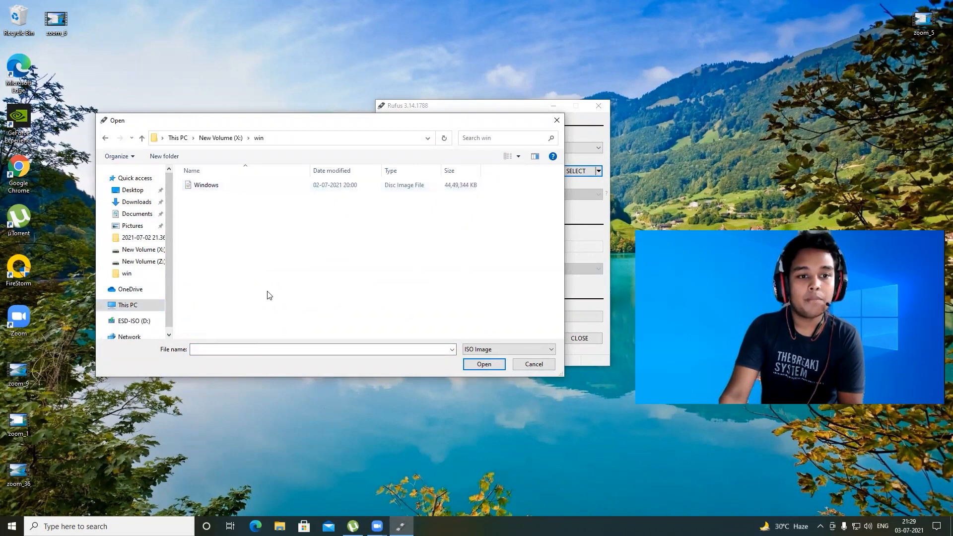
click(196, 188)
key(Return)
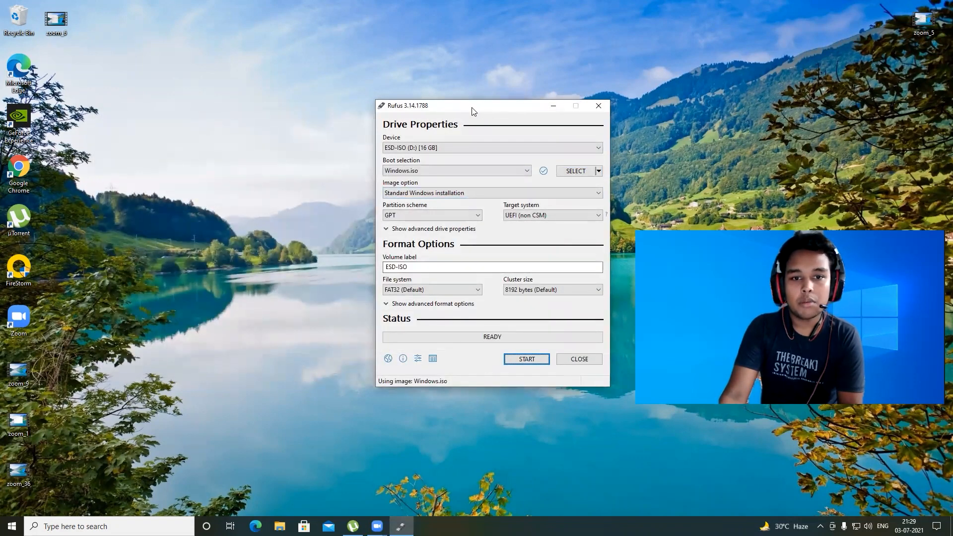
Step: Keep the GPT partition scheme, start writing Windows.iso to the ESD-ISO (D:) USB drive, confirm erasing it, and close Rufus
drag(472, 106, 378, 117)
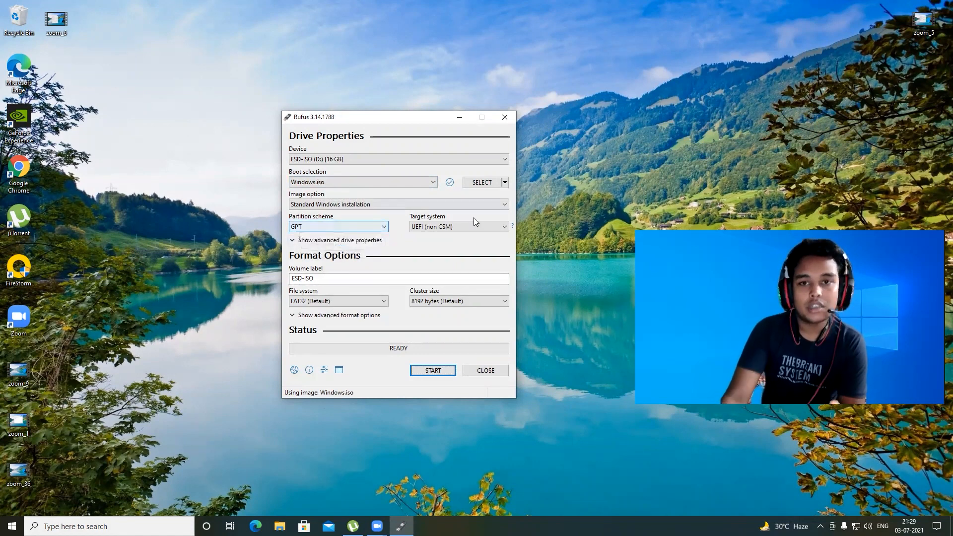
click(337, 229)
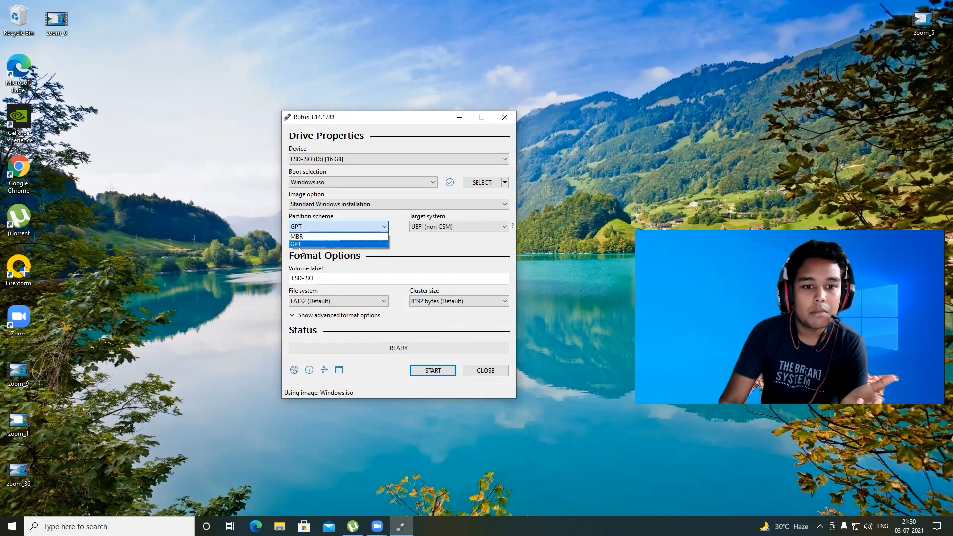
click(402, 240)
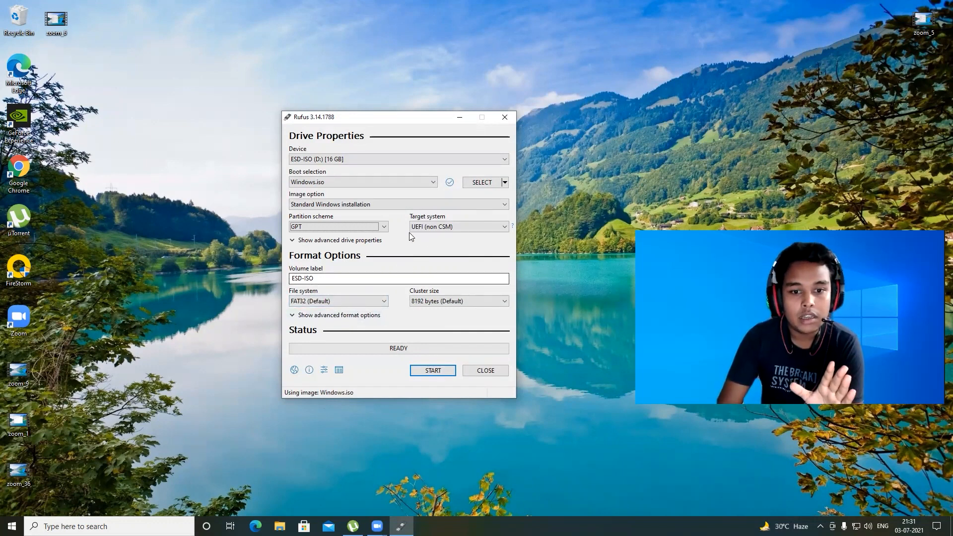
click(432, 370)
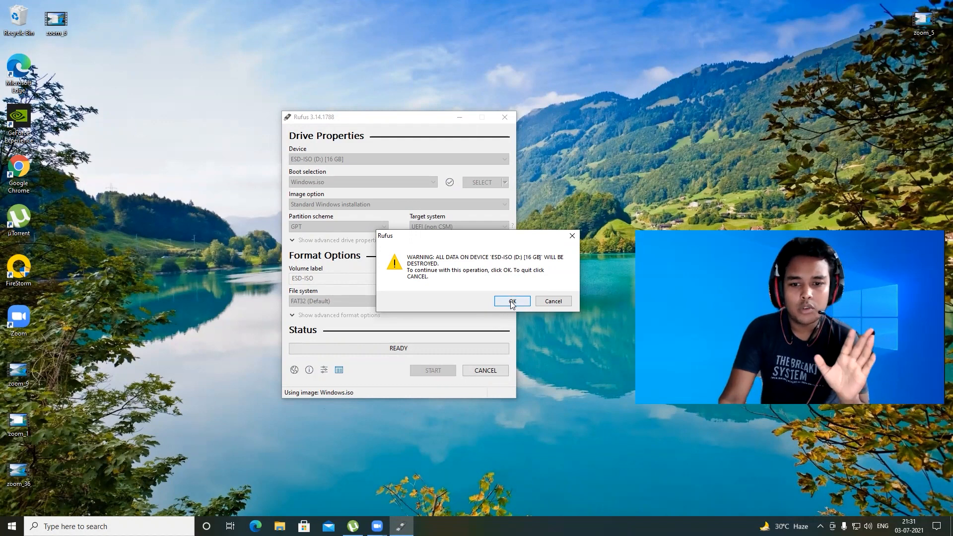
click(512, 302)
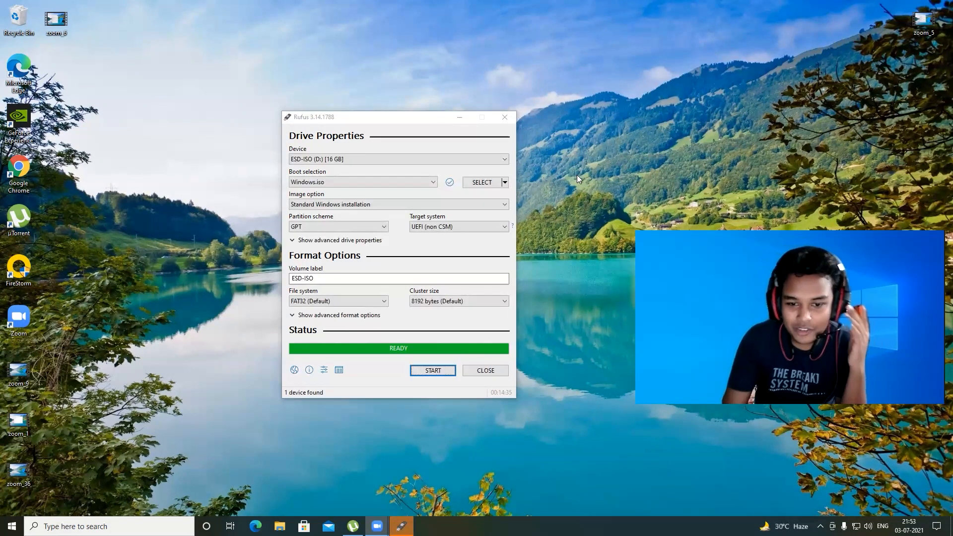
click(491, 370)
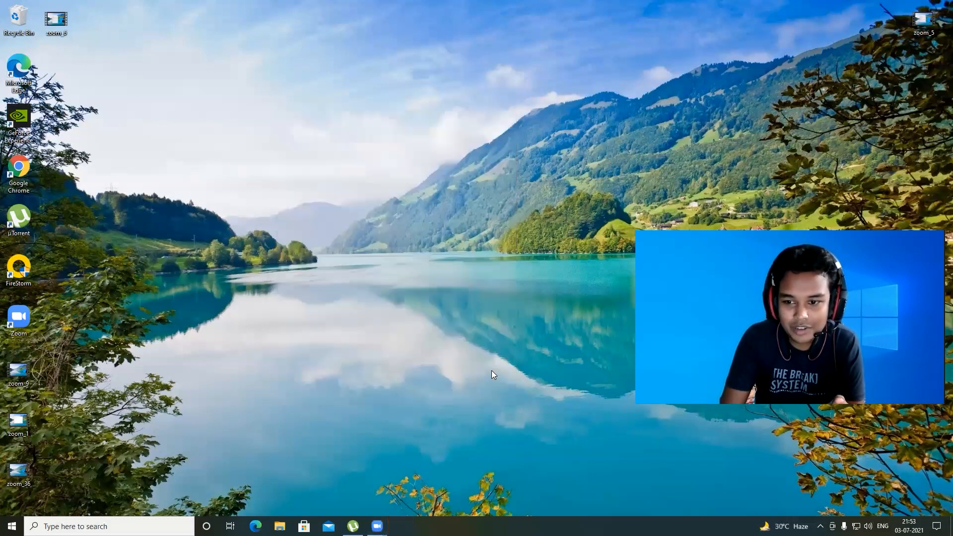
Step: Open This PC and inspect the files on the ESD-ISO (D:) USB drive, then close the window
right_click(330, 237)
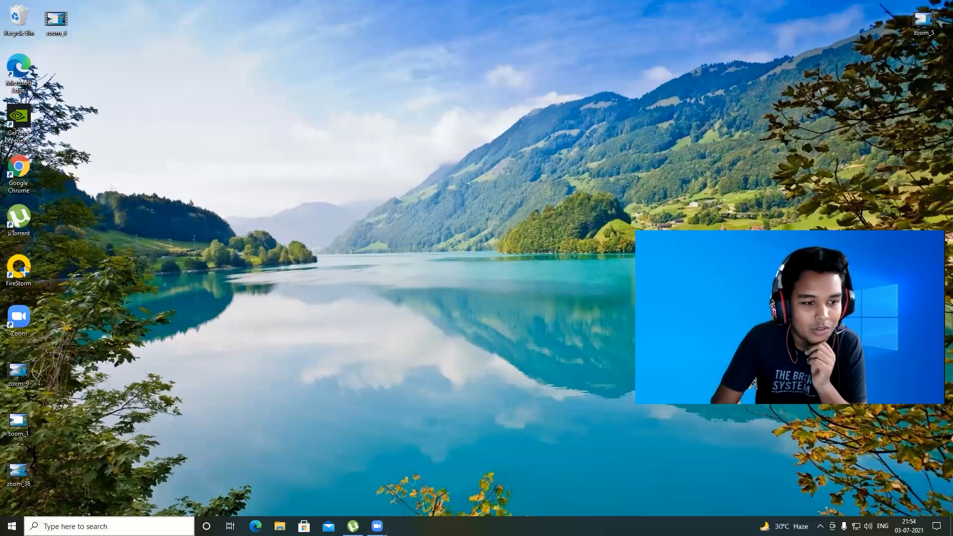
key(super)
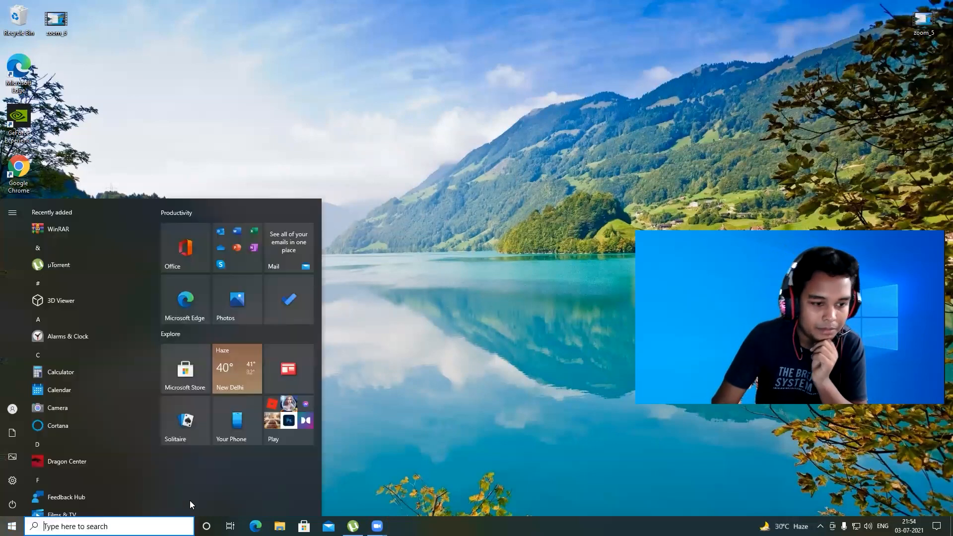
text(t)
key(Return)
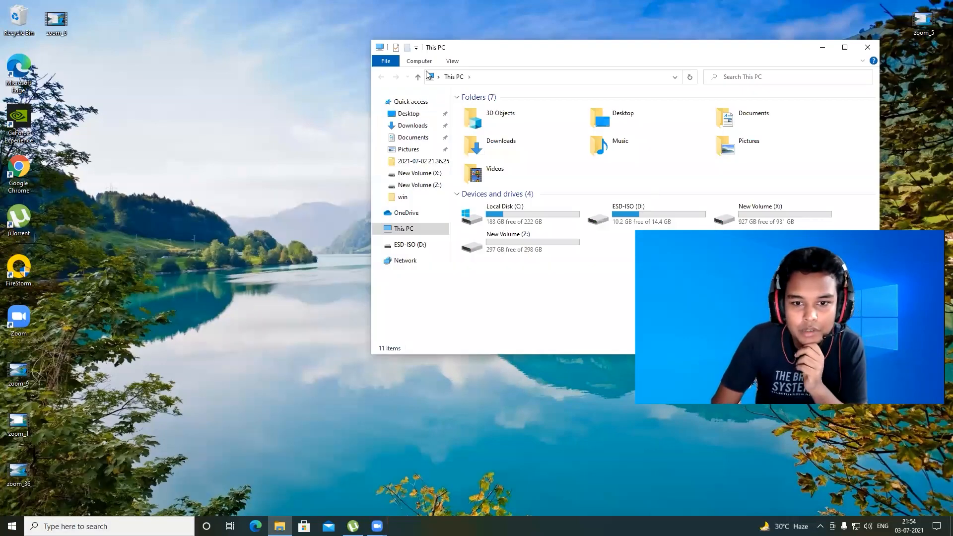
drag(541, 50, 265, 67)
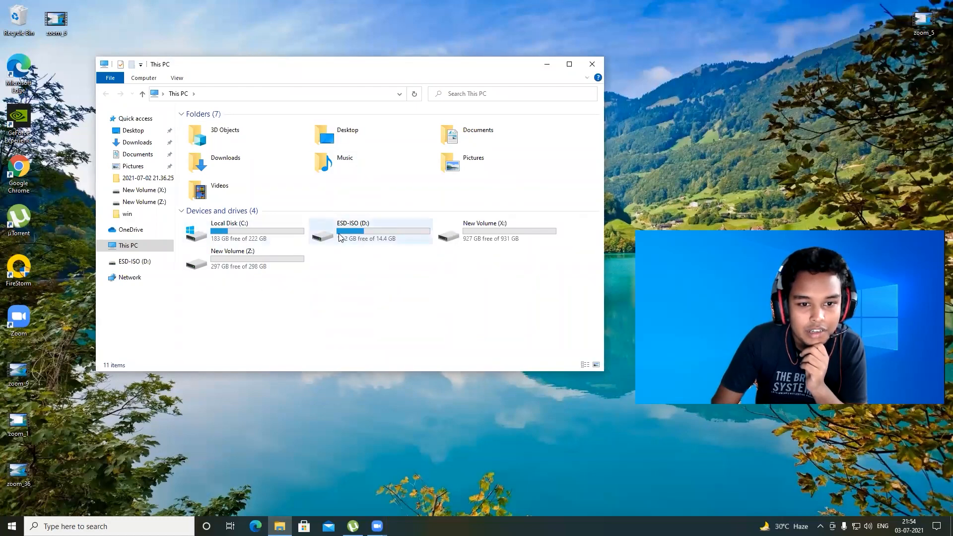
double_click(360, 237)
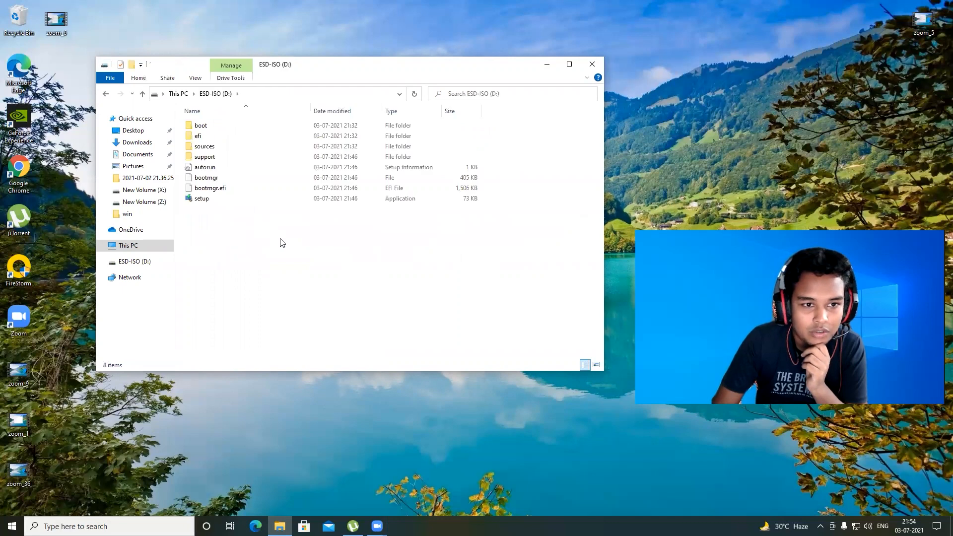
drag(279, 240, 177, 105)
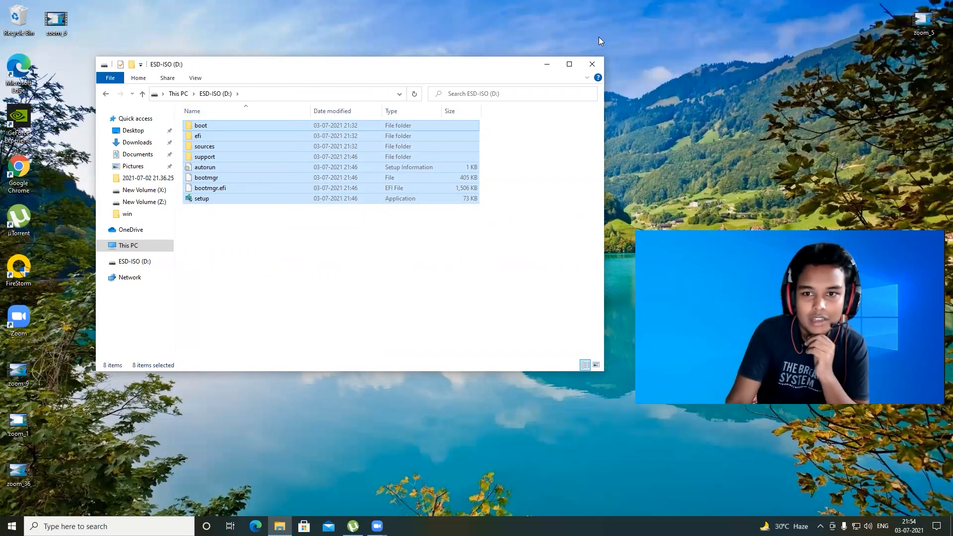
click(592, 65)
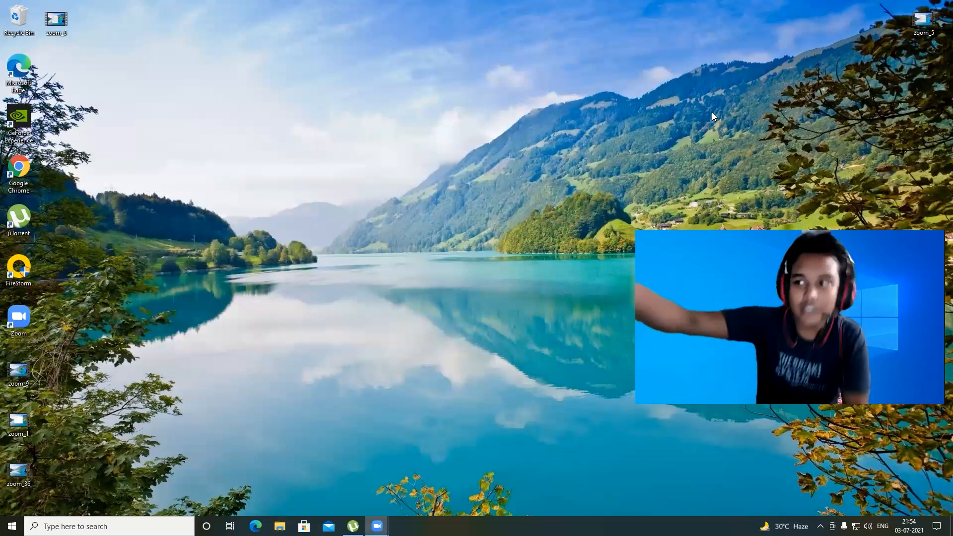